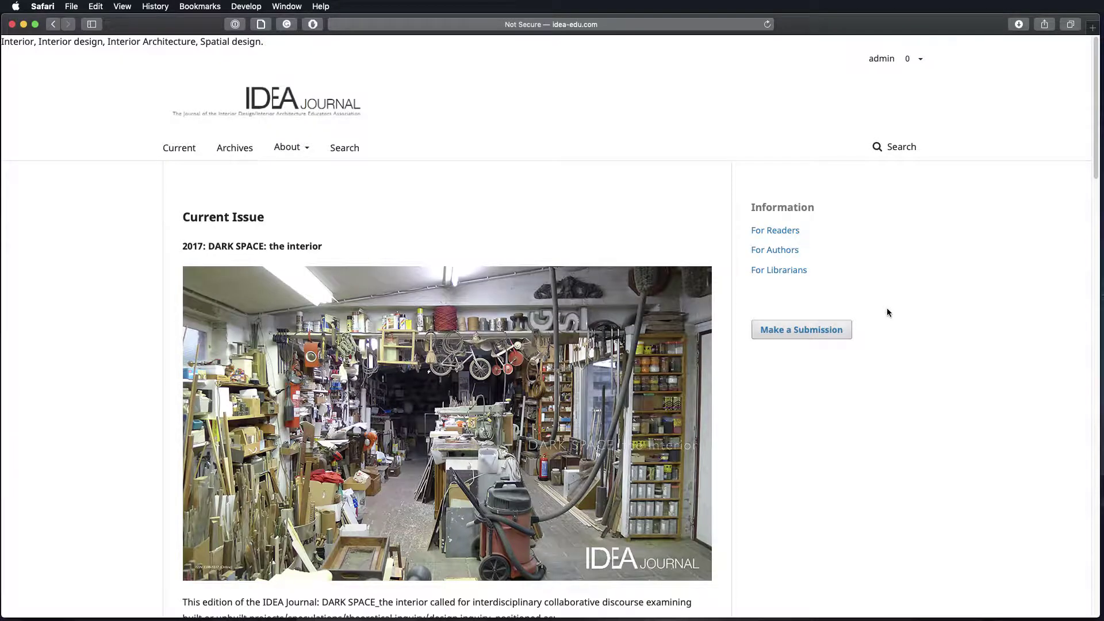
Open the journal's submission page and review its preparation checklist, author guidelines, section policies, copyright notice and privacy statement.
{"action": "left_click", "coordinate": [795, 333]}
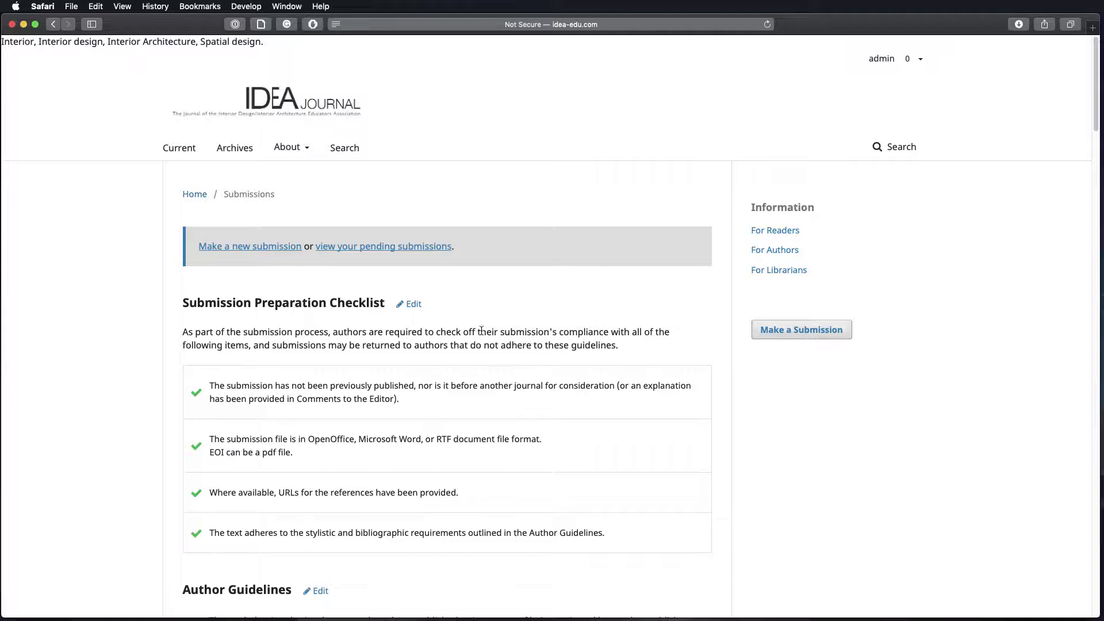
{"action": "scroll", "coordinate": [457, 327], "scroll_direction": "down", "scroll_amount": 5}
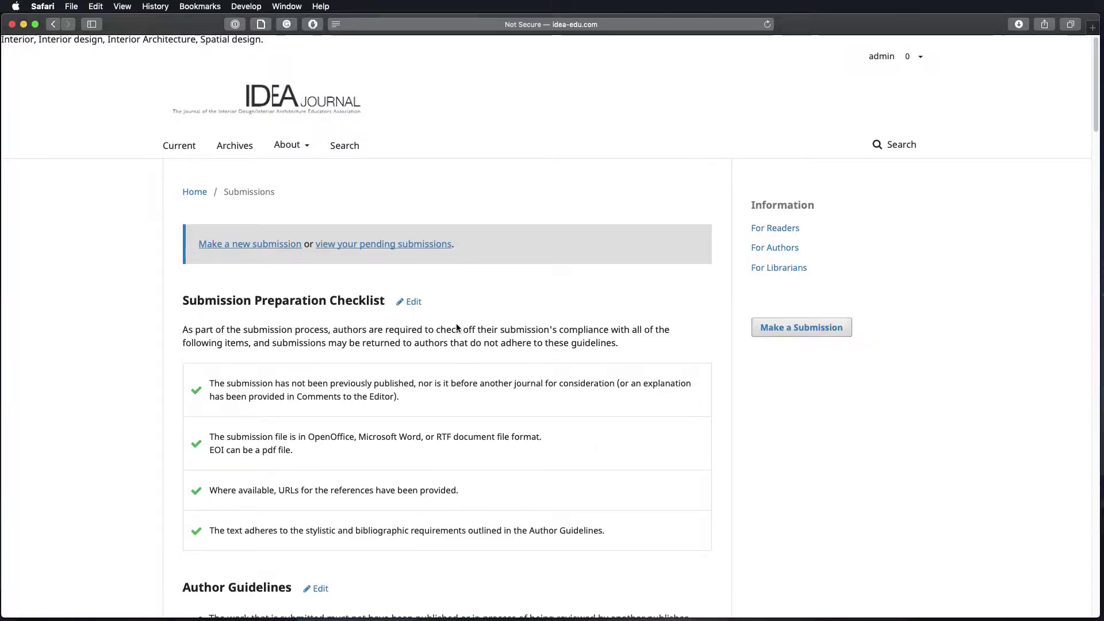
{"action": "scroll", "coordinate": [457, 327], "scroll_direction": "down", "scroll_amount": 20}
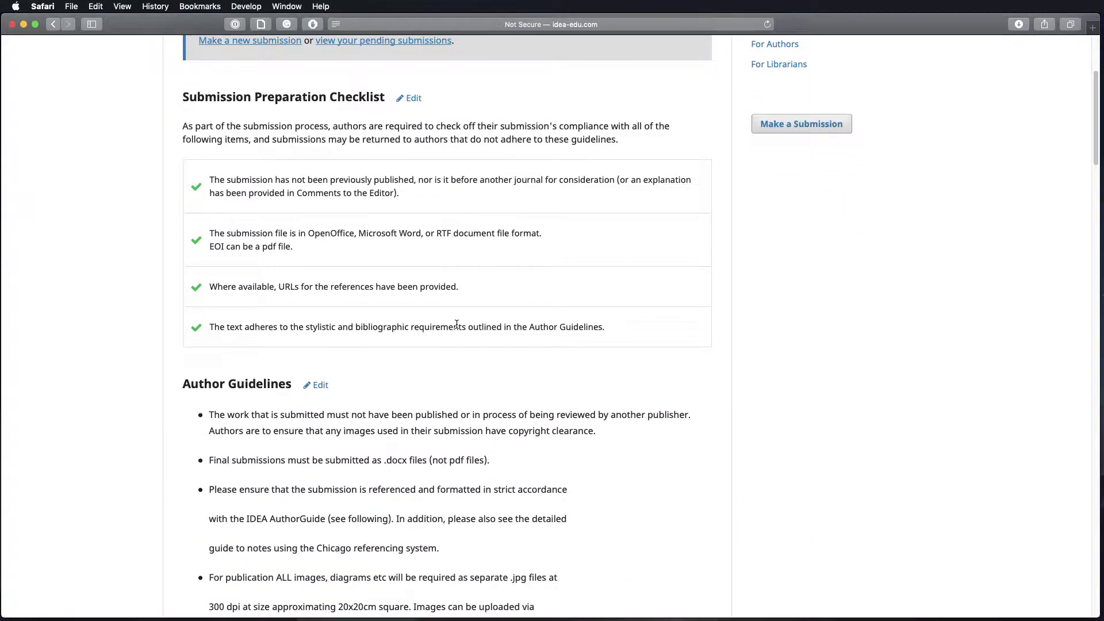
{"action": "scroll", "coordinate": [456, 325], "scroll_direction": "down", "scroll_amount": 20}
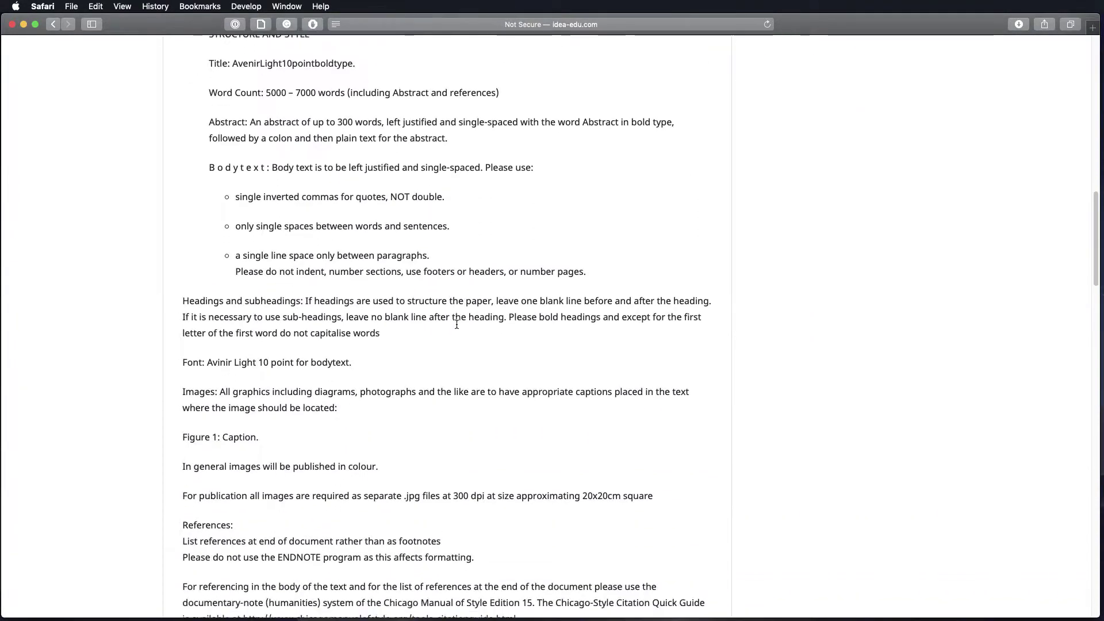
{"action": "scroll", "coordinate": [456, 323], "scroll_direction": "down", "scroll_amount": 14}
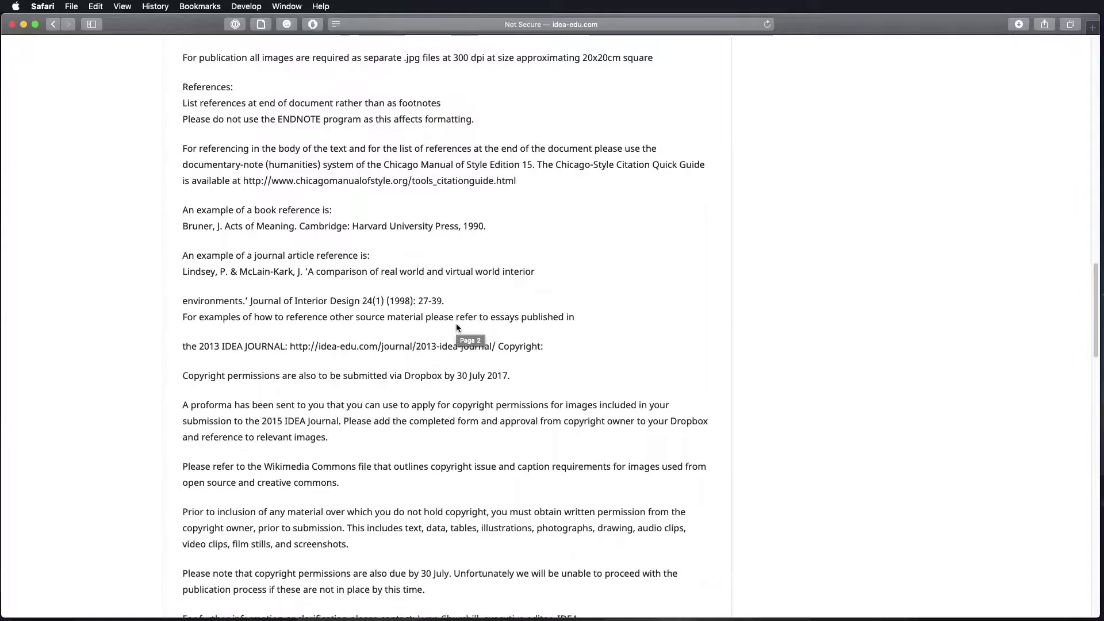
{"action": "scroll", "coordinate": [457, 328], "scroll_direction": "down", "scroll_amount": 5}
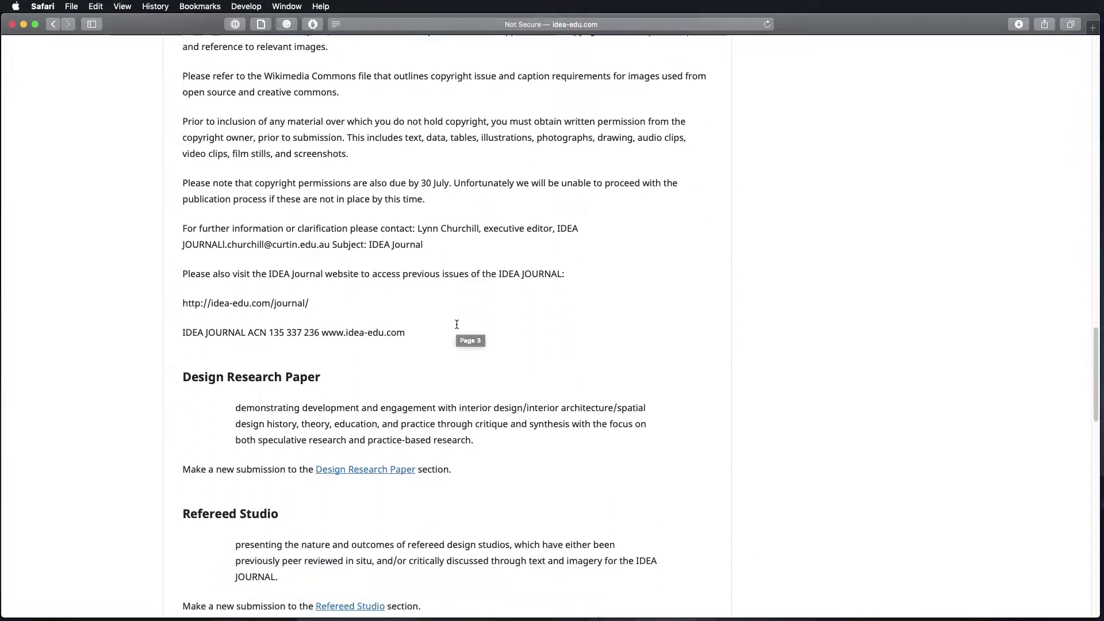
{"action": "scroll", "coordinate": [457, 327], "scroll_direction": "down", "scroll_amount": 5}
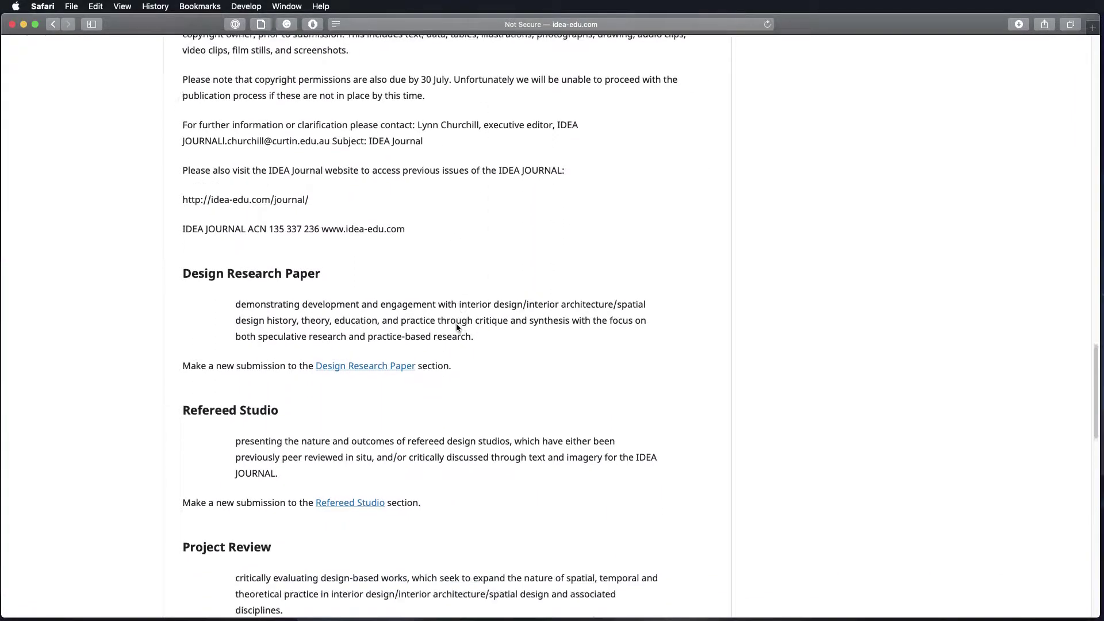
{"action": "scroll", "coordinate": [456, 327], "scroll_direction": "down", "scroll_amount": 14}
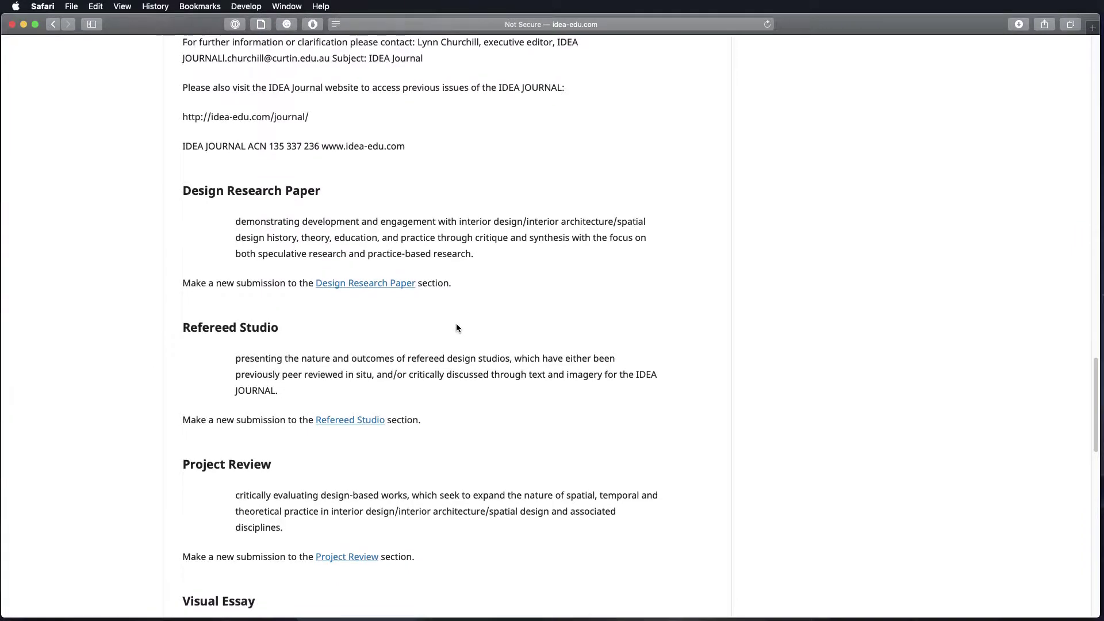
{"action": "scroll", "coordinate": [457, 328], "scroll_direction": "down", "scroll_amount": 19}
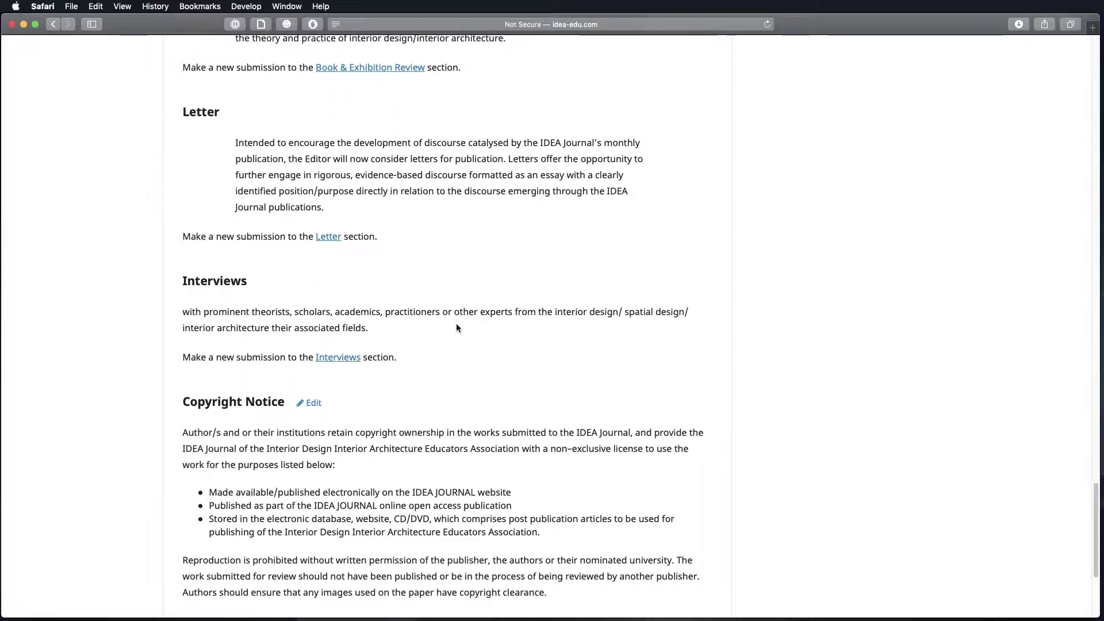
{"action": "scroll", "coordinate": [456, 327], "scroll_direction": "down", "scroll_amount": 5}
{"action": "scroll", "coordinate": [456, 327], "scroll_direction": "up", "scroll_amount": 20}
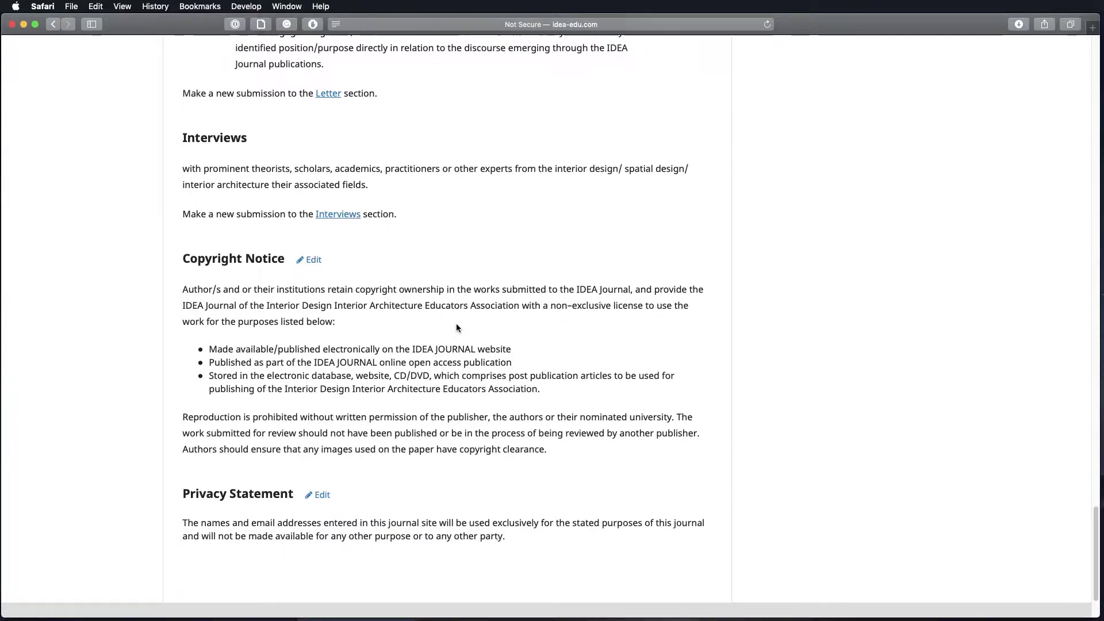
{"action": "scroll", "coordinate": [456, 328], "scroll_direction": "up", "scroll_amount": 20}
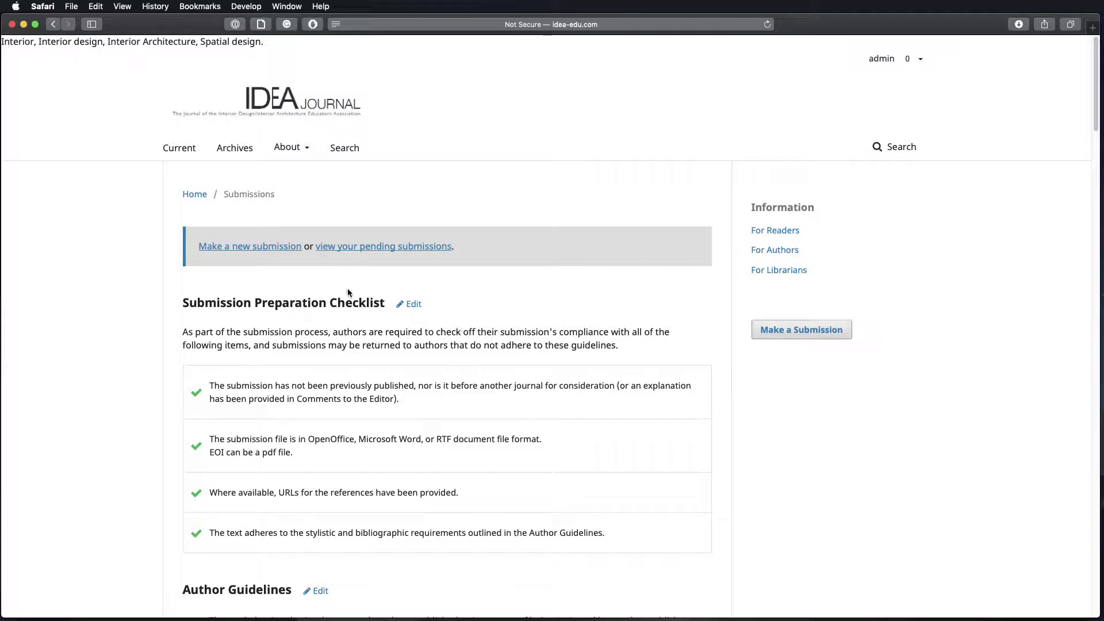
Start a new submission and assign it to the Design Research Paper section.
{"action": "left_click", "coordinate": [241, 246]}
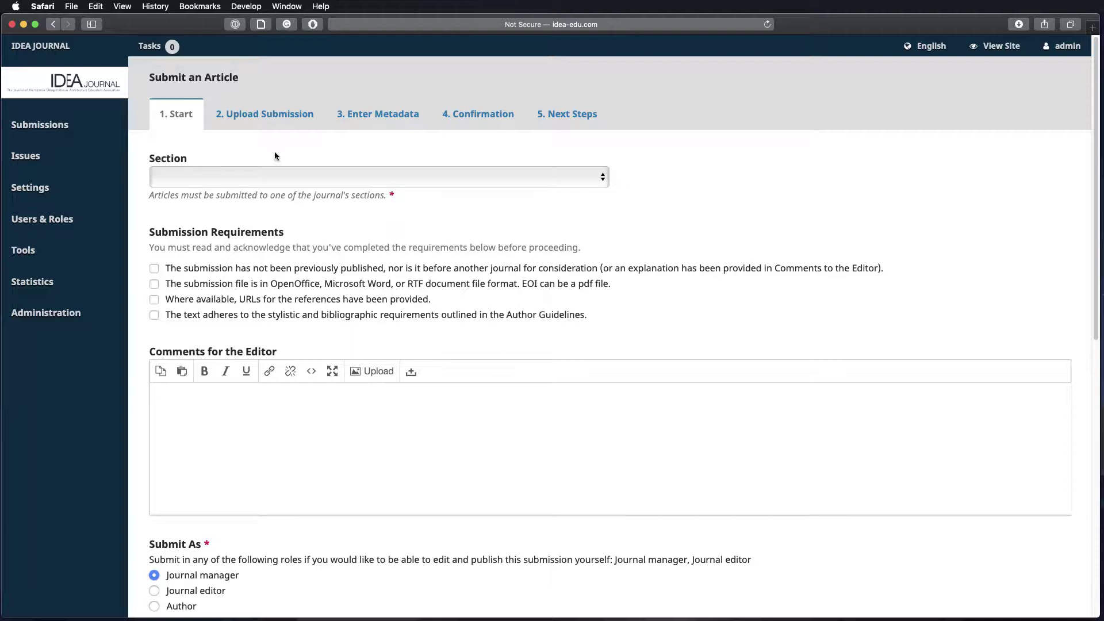
{"action": "left_click", "coordinate": [544, 181]}
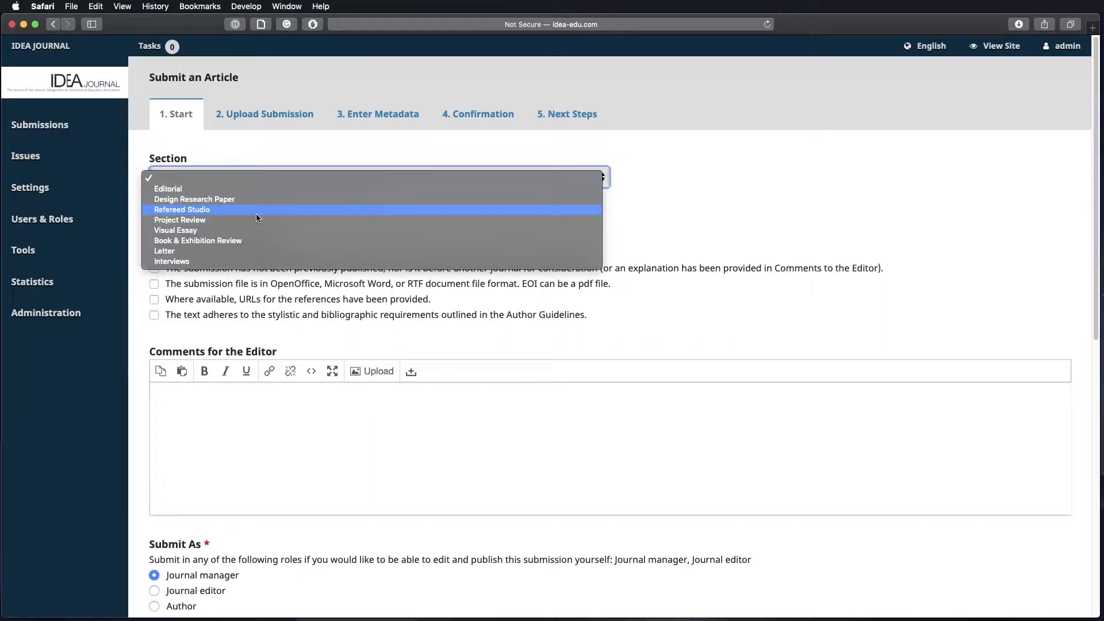
{"action": "left_click", "coordinate": [189, 201]}
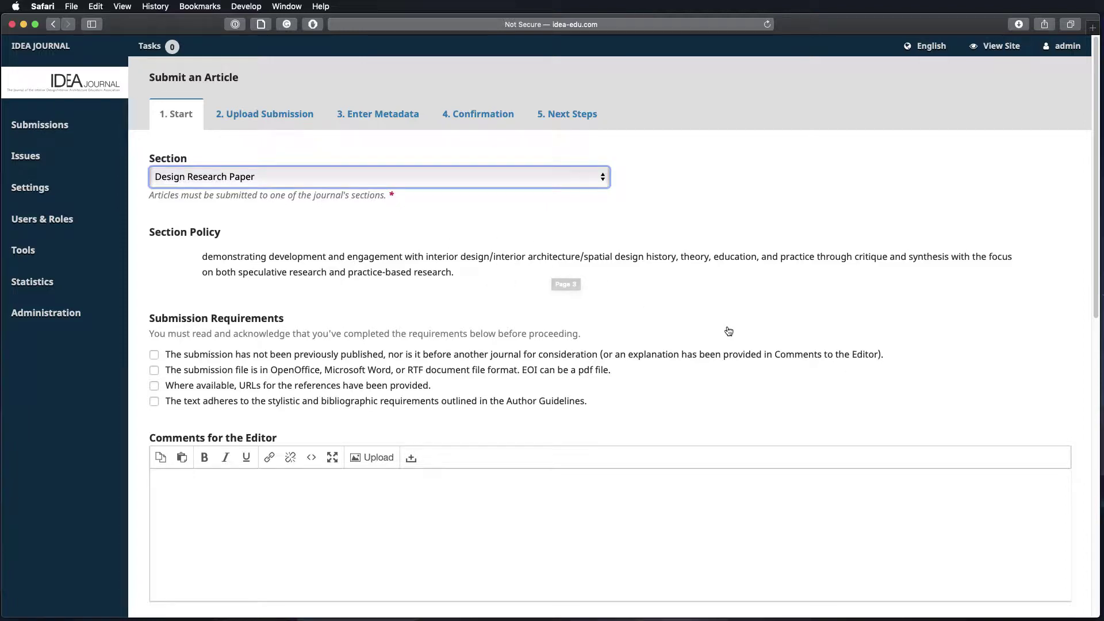
Acknowledge all four submission requirements for the article.
{"action": "scroll", "coordinate": [727, 329], "scroll_direction": "down", "scroll_amount": 3}
{"action": "scroll", "coordinate": [728, 329], "scroll_direction": "down", "scroll_amount": 2}
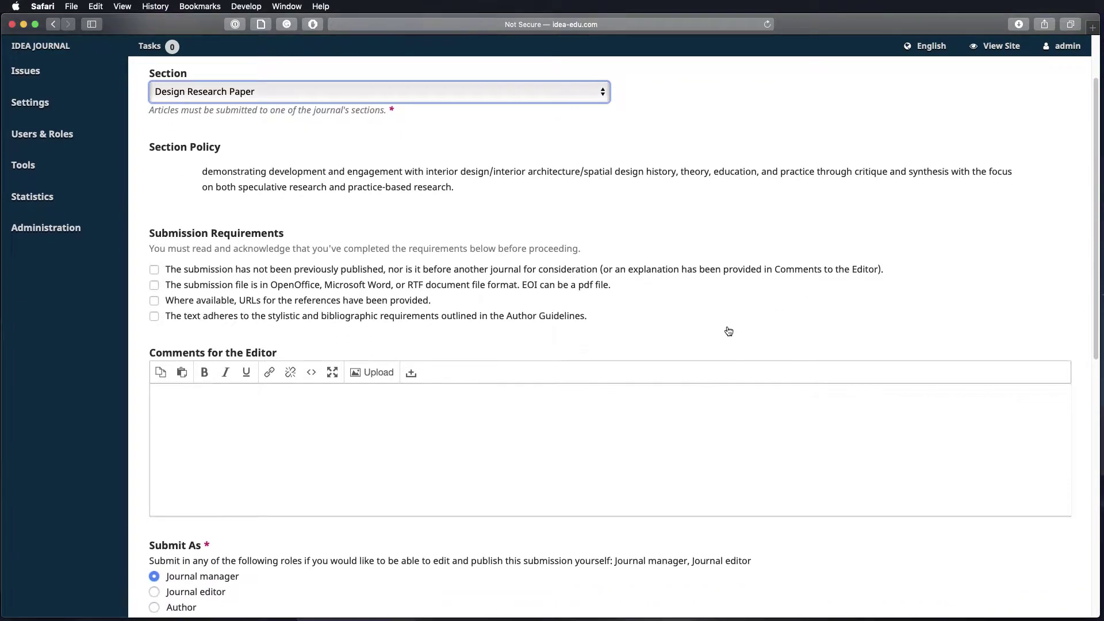
{"action": "scroll", "coordinate": [715, 316], "scroll_direction": "down", "scroll_amount": 1}
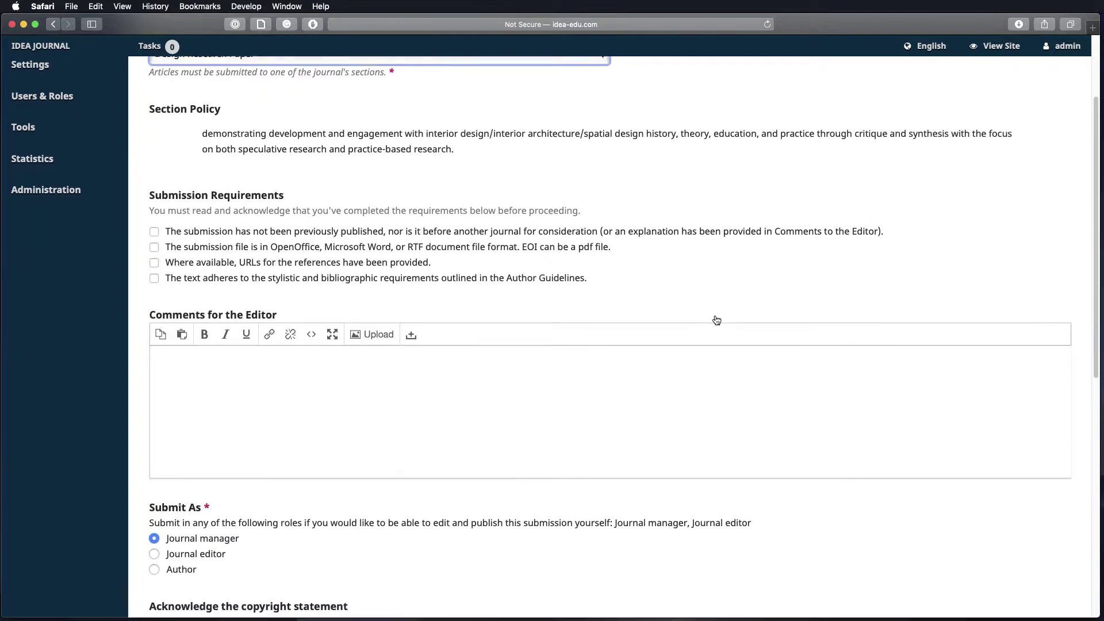
{"action": "scroll", "coordinate": [415, 248], "scroll_direction": "down", "scroll_amount": 2}
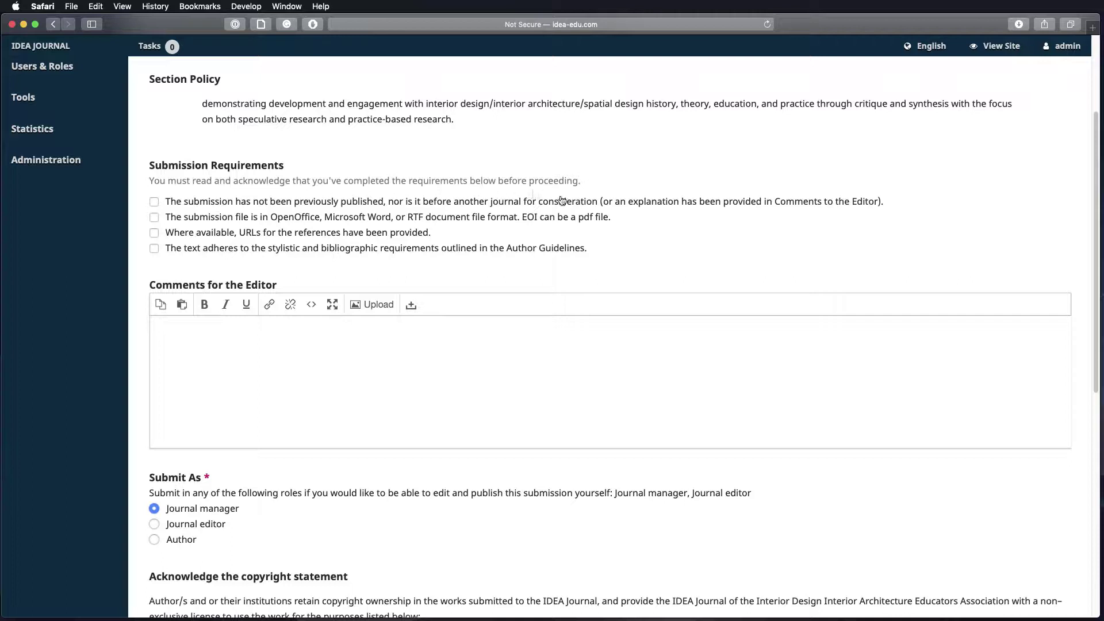
{"action": "left_click", "coordinate": [155, 202]}
{"action": "left_click", "coordinate": [154, 250]}
Choose Author as the role in which the article is submitted.
{"action": "scroll", "coordinate": [414, 411], "scroll_direction": "down", "scroll_amount": 1}
{"action": "scroll", "coordinate": [416, 415], "scroll_direction": "down", "scroll_amount": 5}
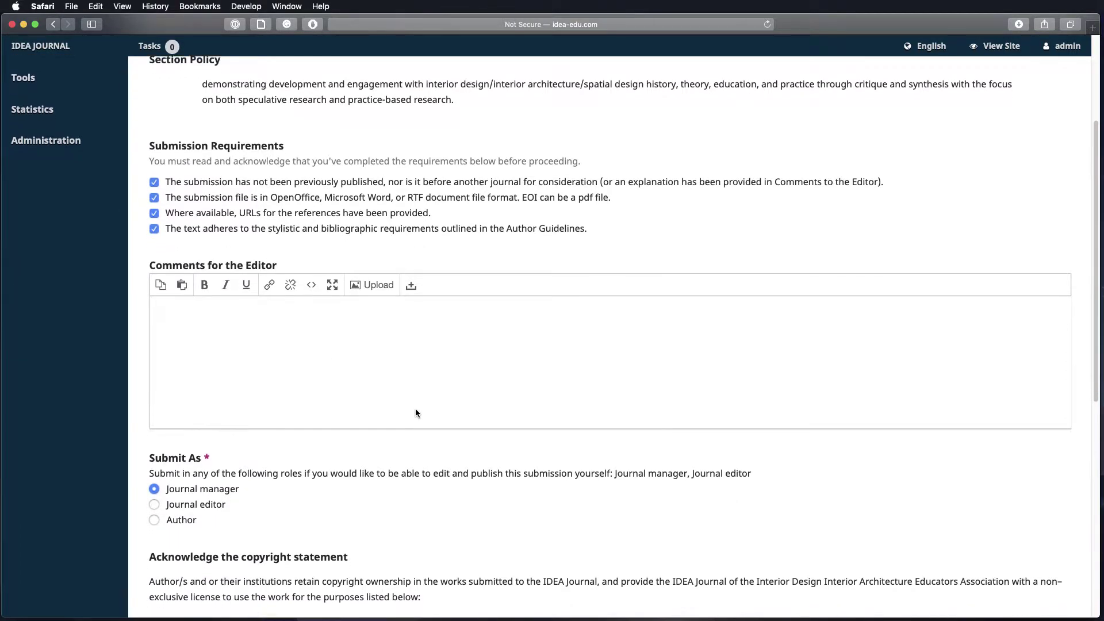
{"action": "scroll", "coordinate": [365, 392], "scroll_direction": "down", "scroll_amount": 3}
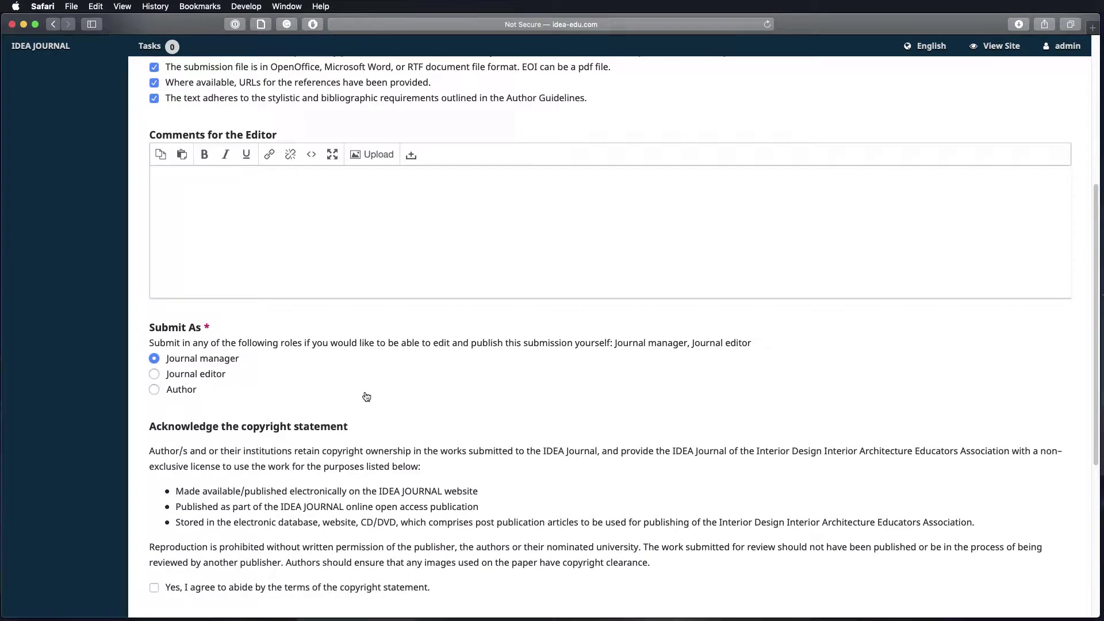
{"action": "left_click", "coordinate": [154, 385]}
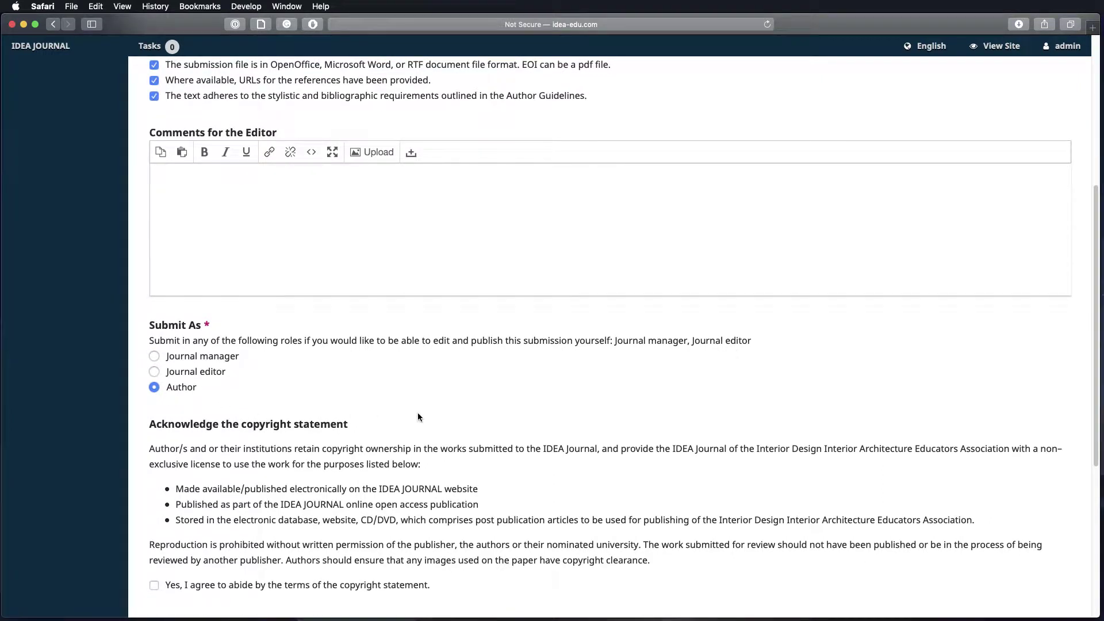
Agree to the copyright statement and to data collection under the privacy statement, and save the start stage of the submission.
{"action": "scroll", "coordinate": [417, 417], "scroll_direction": "down", "scroll_amount": 3}
{"action": "scroll", "coordinate": [414, 415], "scroll_direction": "down", "scroll_amount": 4}
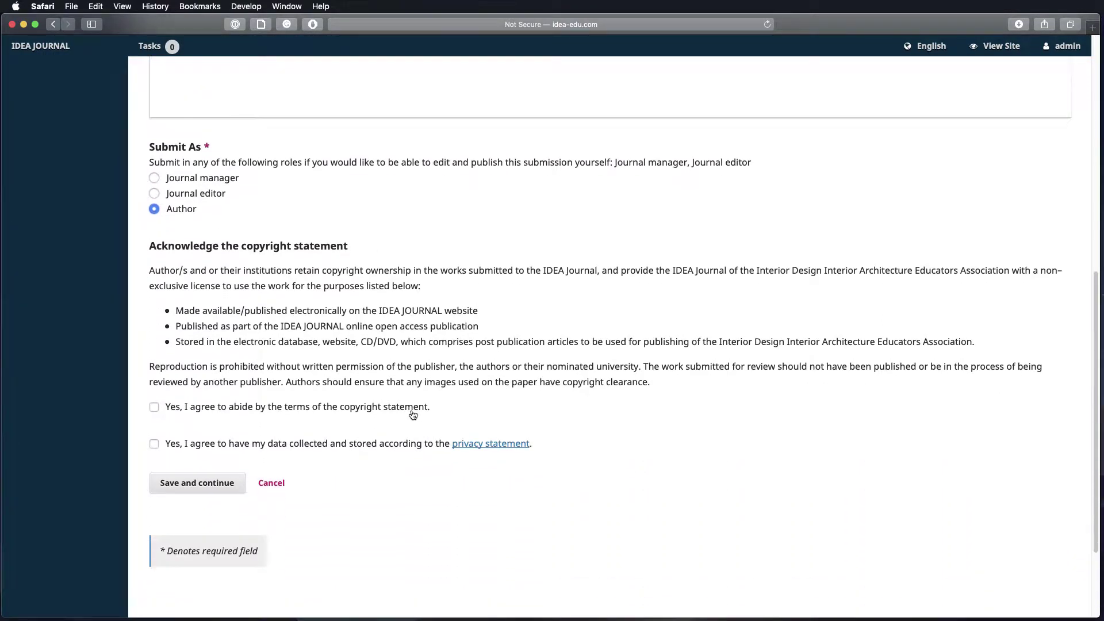
{"action": "scroll", "coordinate": [567, 437], "scroll_direction": "down", "scroll_amount": 2}
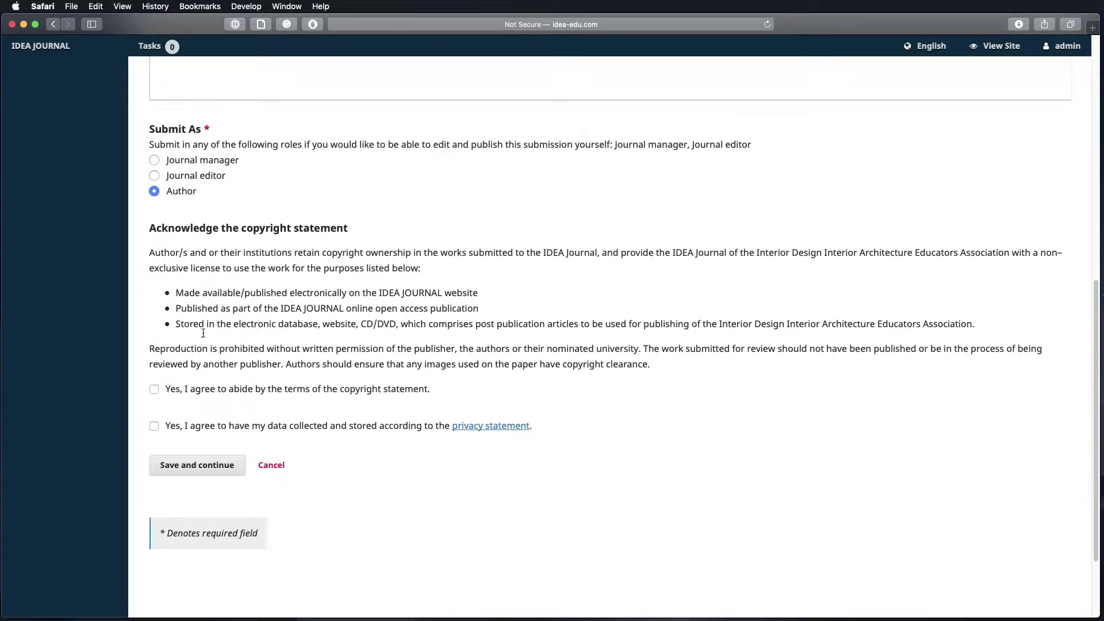
{"action": "left_click", "coordinate": [154, 389]}
{"action": "left_click", "coordinate": [154, 426]}
{"action": "scroll", "coordinate": [212, 488], "scroll_direction": "down", "scroll_amount": 1}
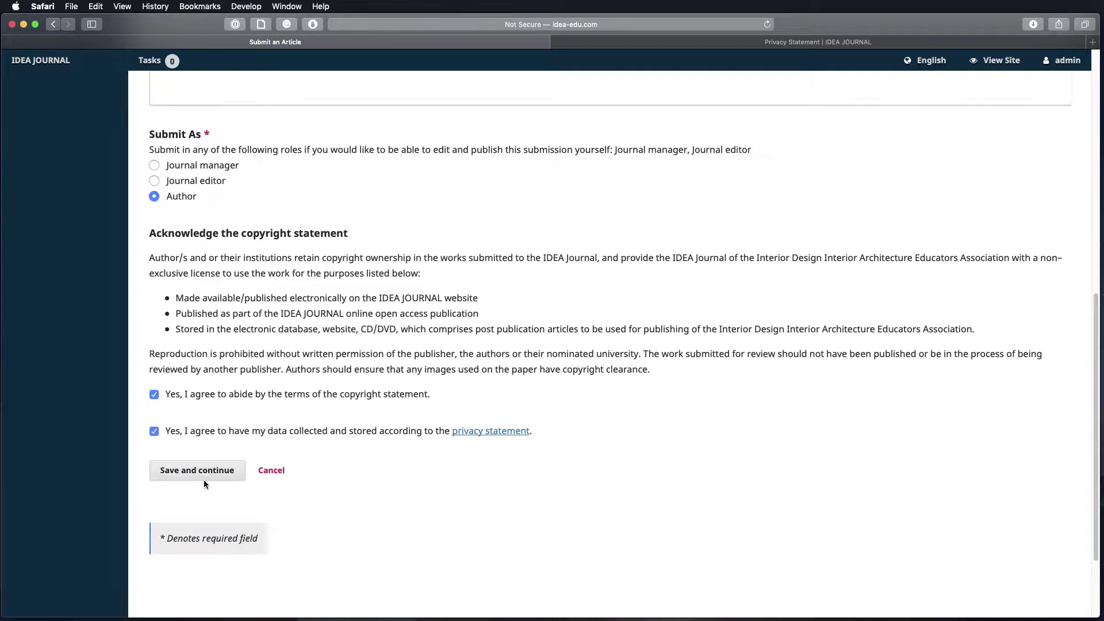
{"action": "left_click", "coordinate": [204, 480]}
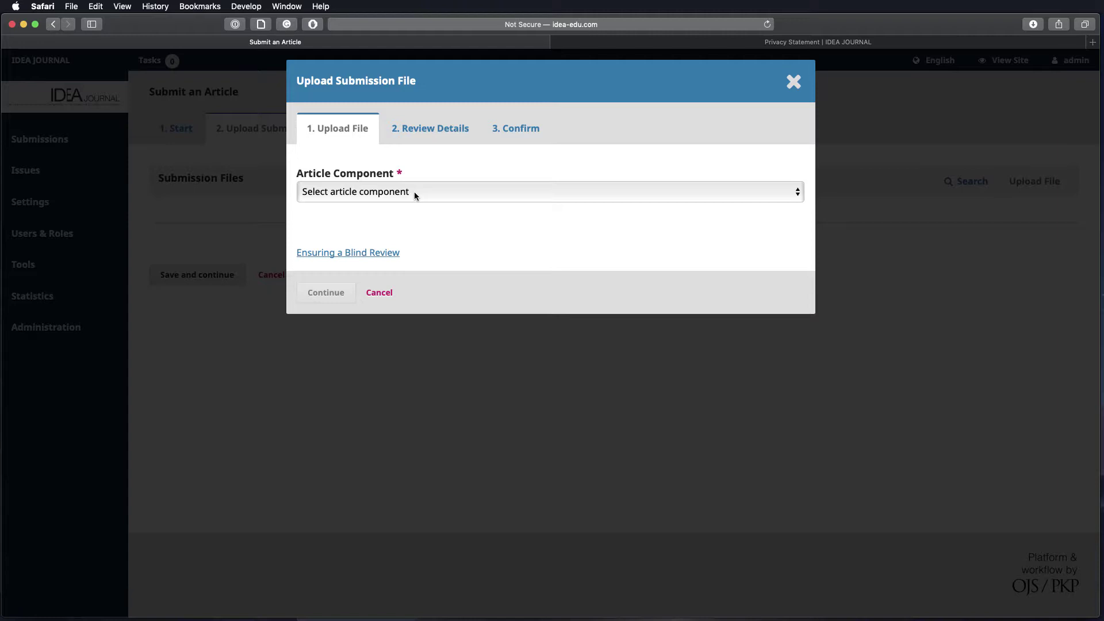
Upload "IDEA Journal CFP 2020_Interior Technicity copy.pdf" as an Expression of Interest, complete the upload and continue to the metadata stage.
{"action": "left_click", "coordinate": [415, 196]}
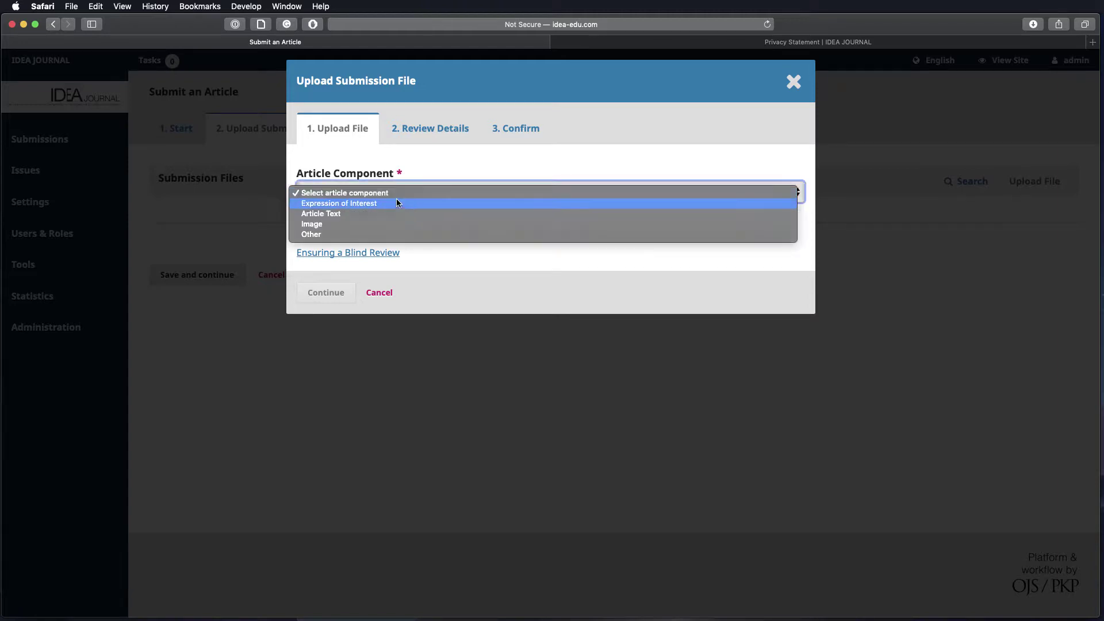
{"action": "left_click", "coordinate": [380, 204]}
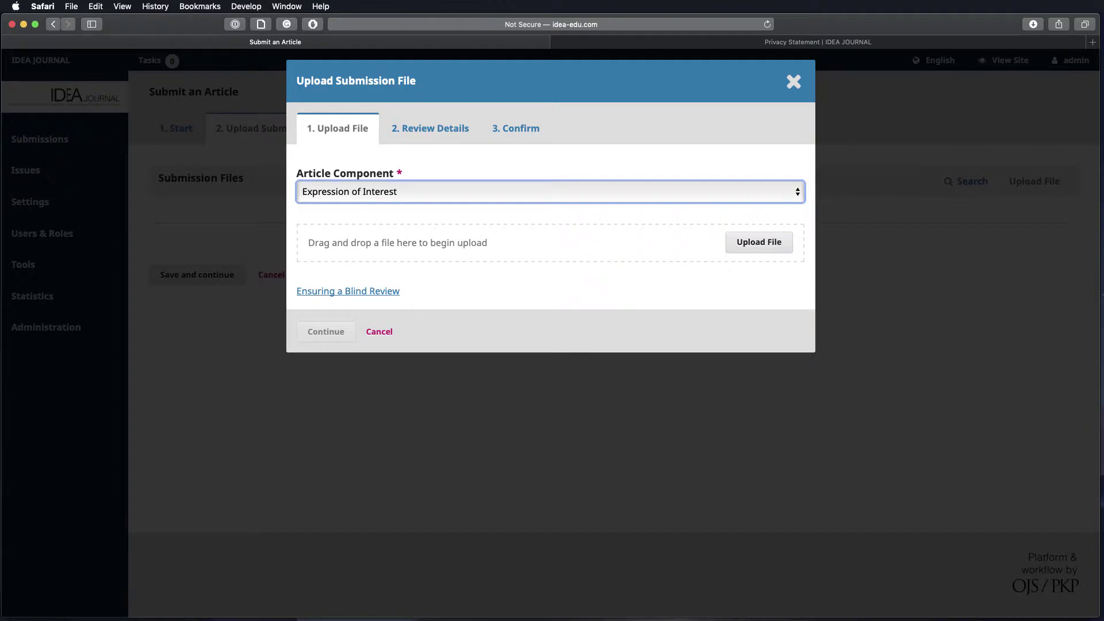
{"action": "left_click_drag", "start_coordinate": [1103, 219], "coordinate": [464, 241]}
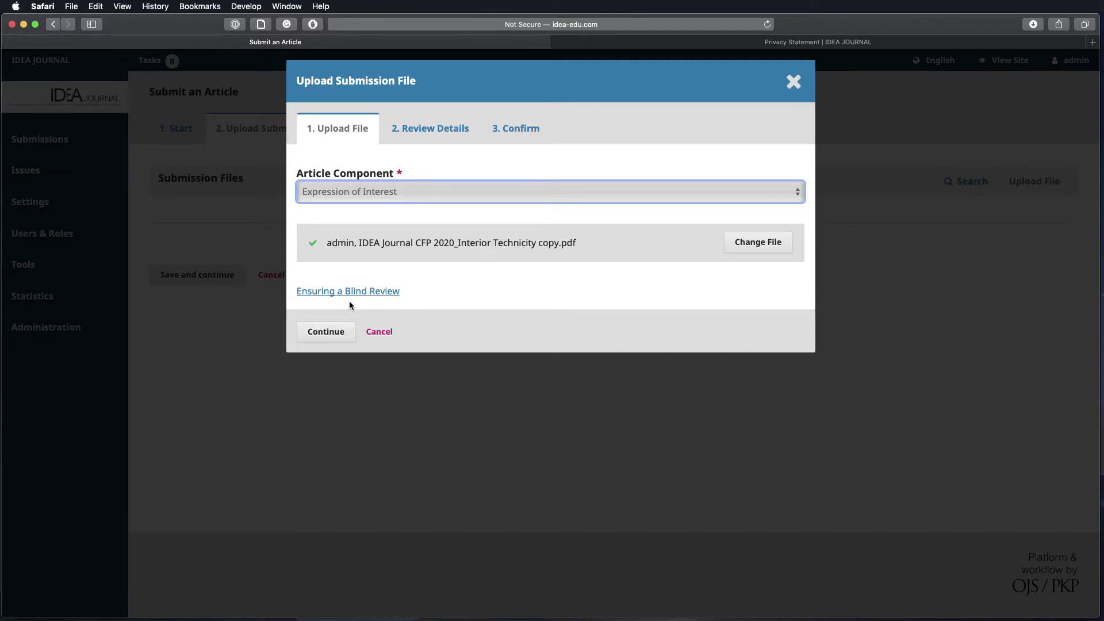
{"action": "left_click", "coordinate": [326, 333]}
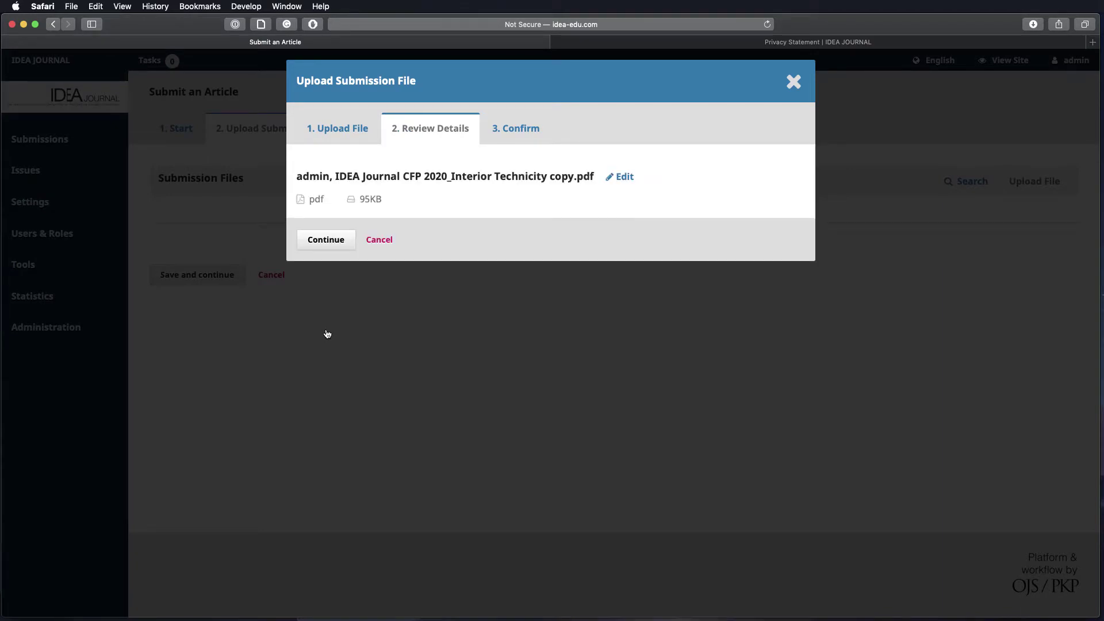
{"action": "left_click", "coordinate": [320, 240]}
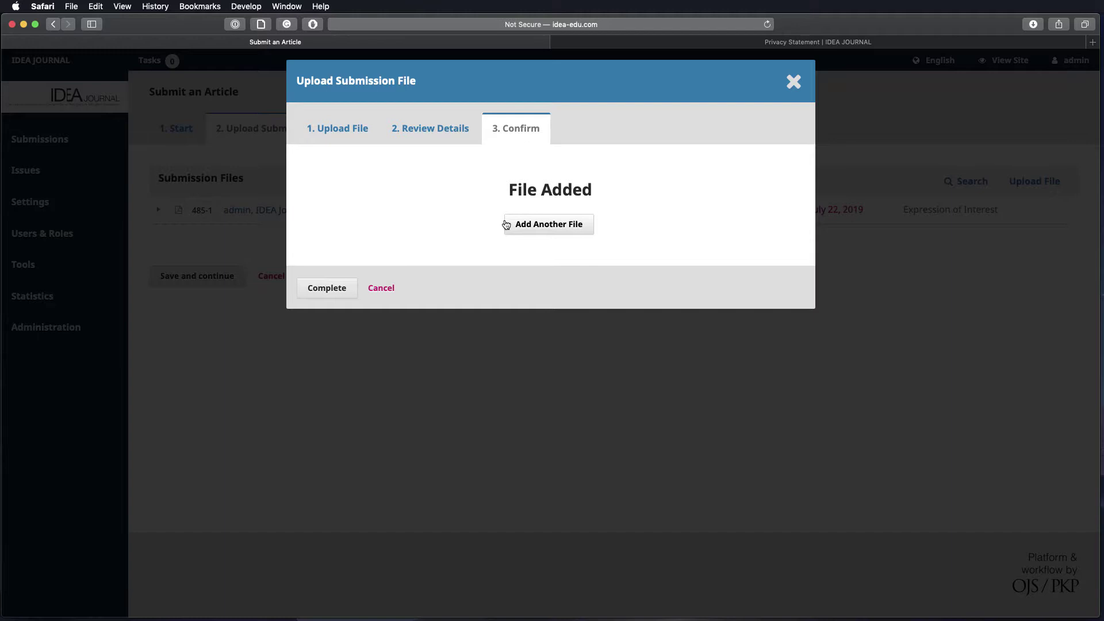
{"action": "left_click", "coordinate": [326, 288]}
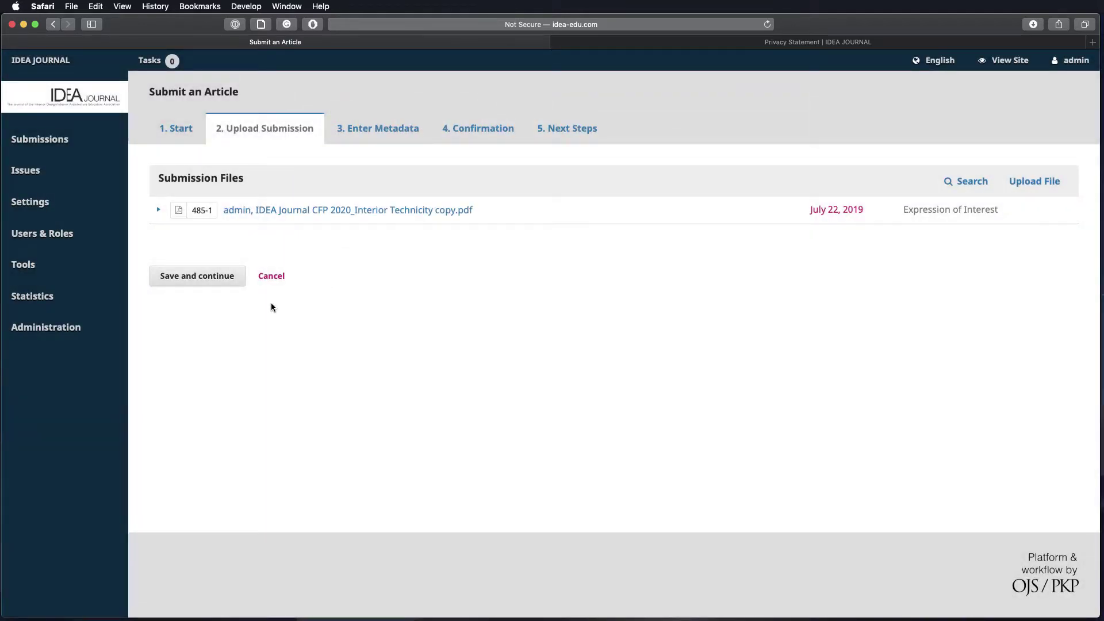
{"action": "left_click", "coordinate": [200, 278]}
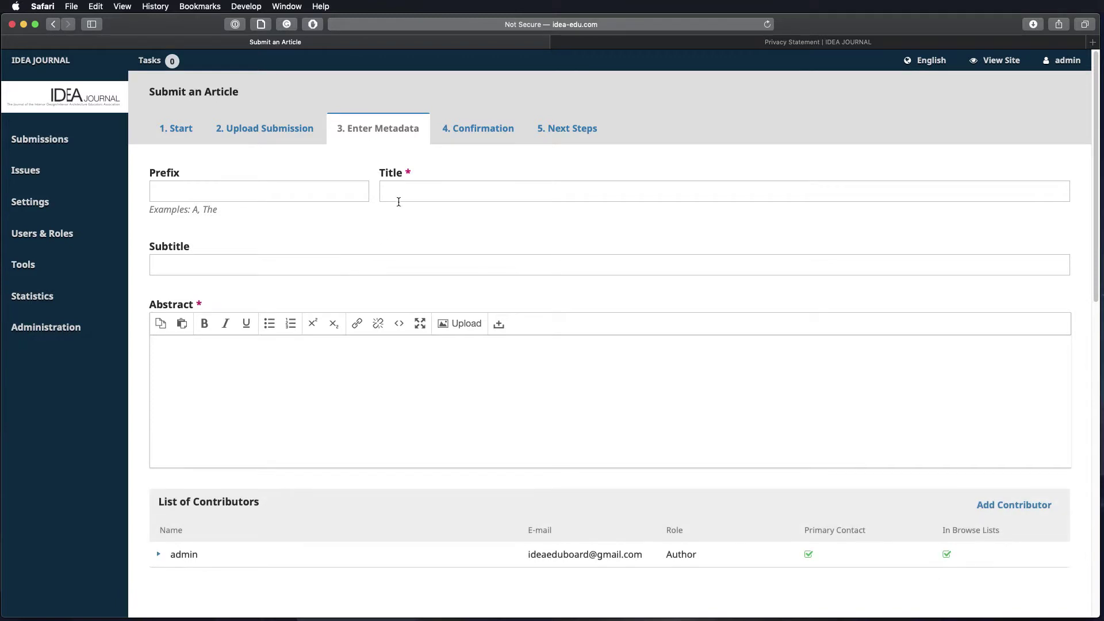
Enter "title of your EoI" as the submission's title and "give quick abstract here" as its abstract.
{"action": "left_click", "coordinate": [402, 193]}
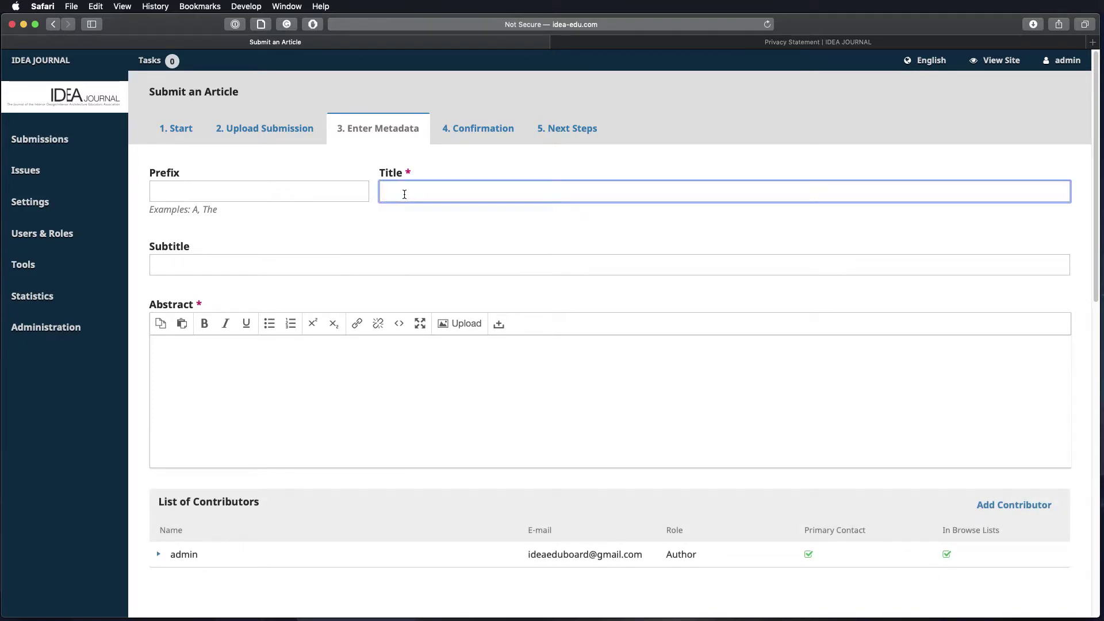
{"action": "type", "text": "title of your EoI"}
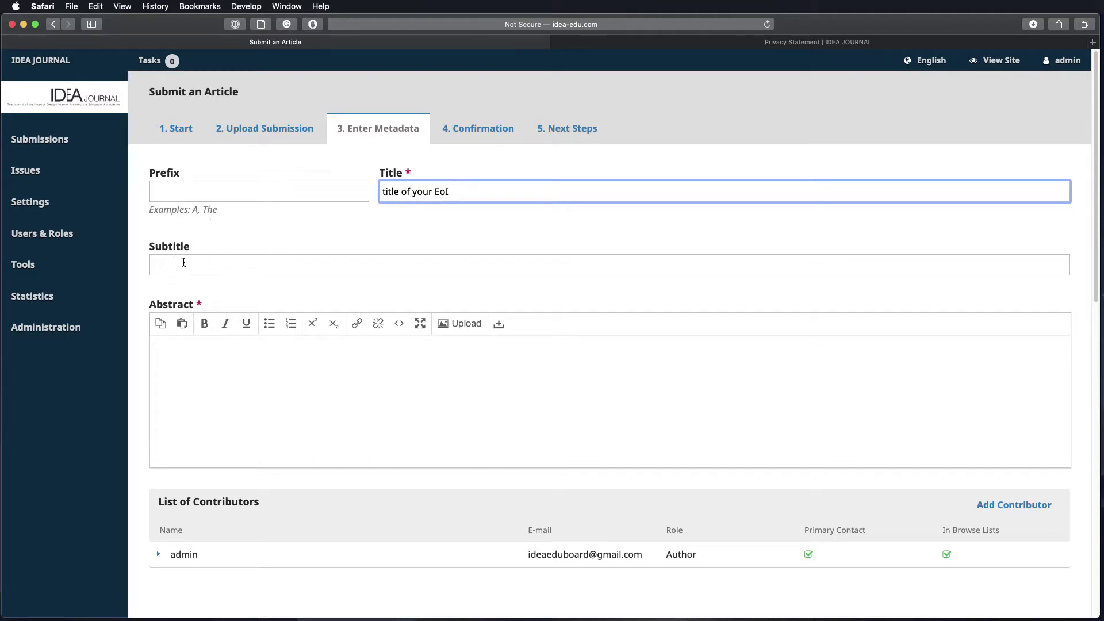
{"action": "left_click", "coordinate": [180, 358]}
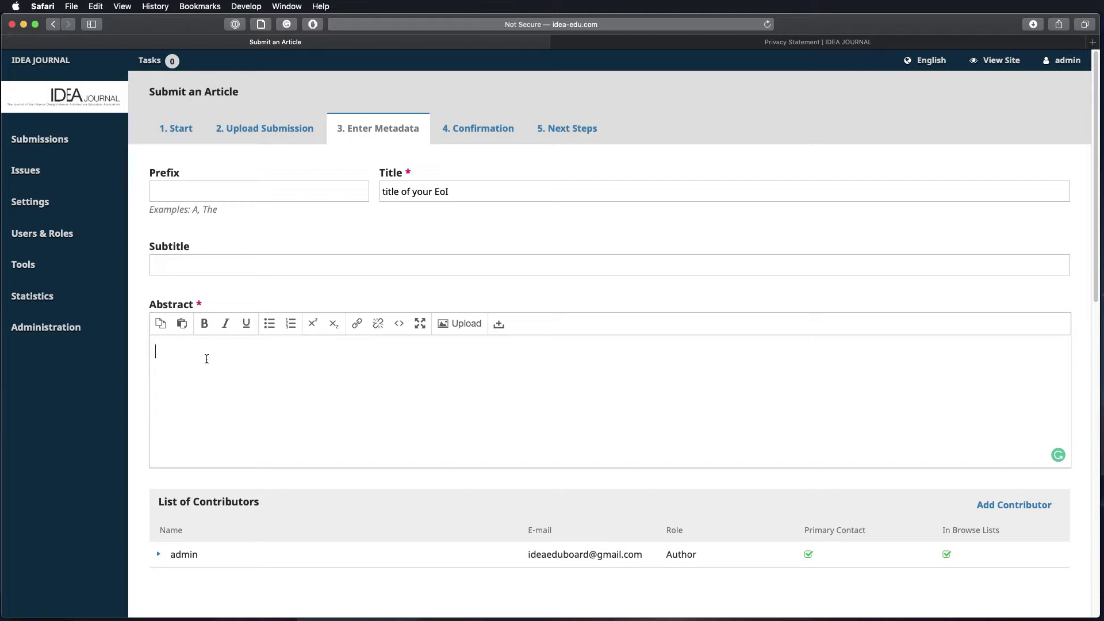
{"action": "type", "text": "give quick abstract here"}
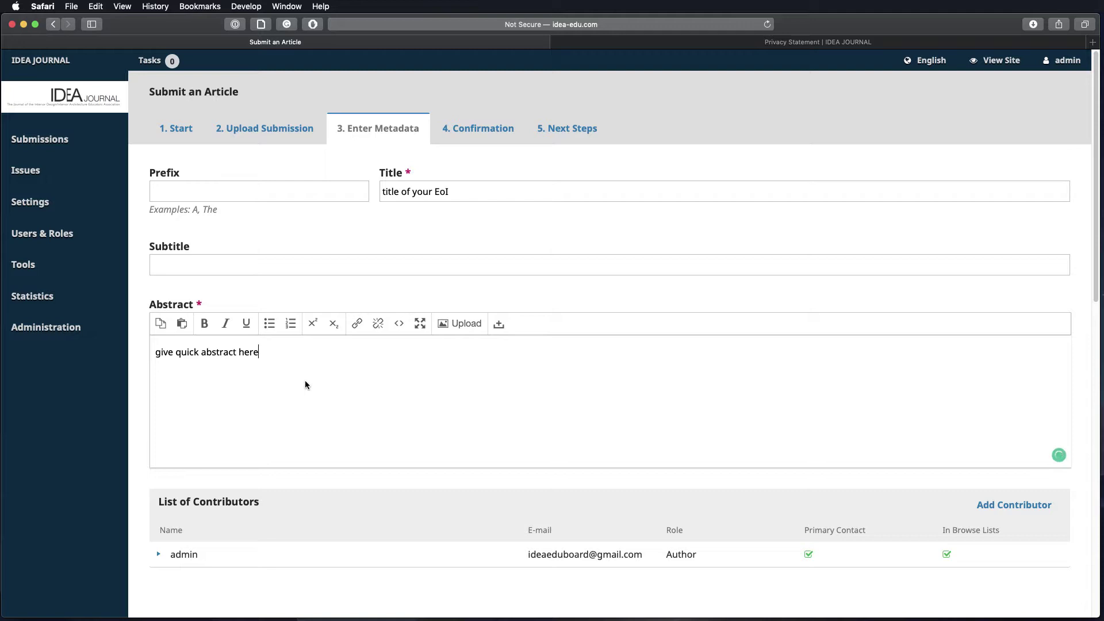
Review the list of contributors and the optional submission metadata fields below the abstract.
{"action": "scroll", "coordinate": [409, 413], "scroll_direction": "down", "scroll_amount": 2}
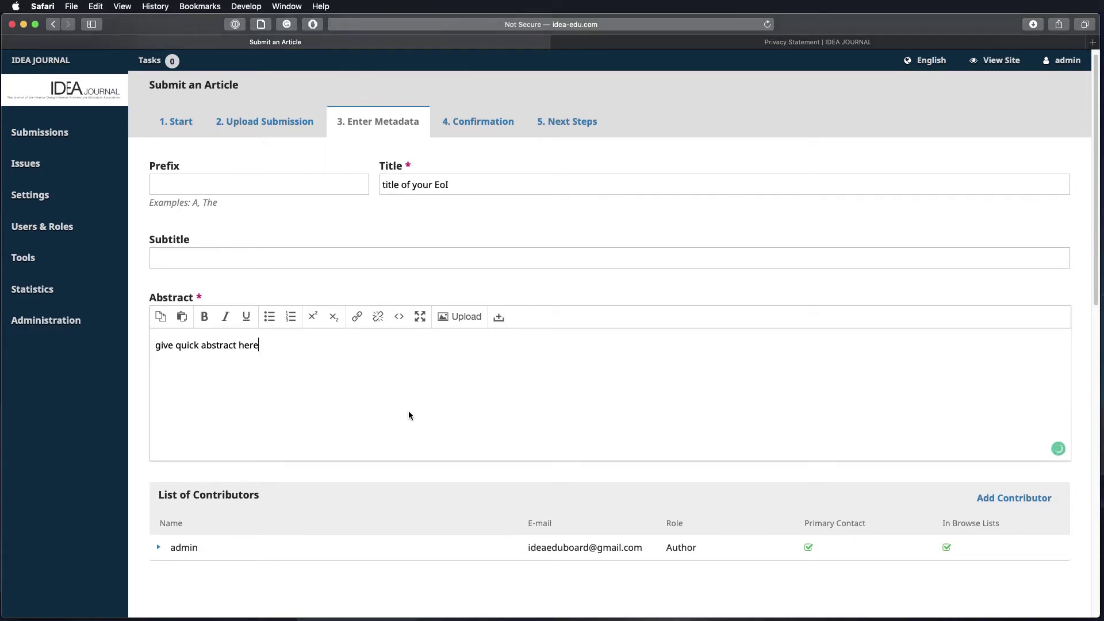
{"action": "scroll", "coordinate": [407, 414], "scroll_direction": "down", "scroll_amount": 2}
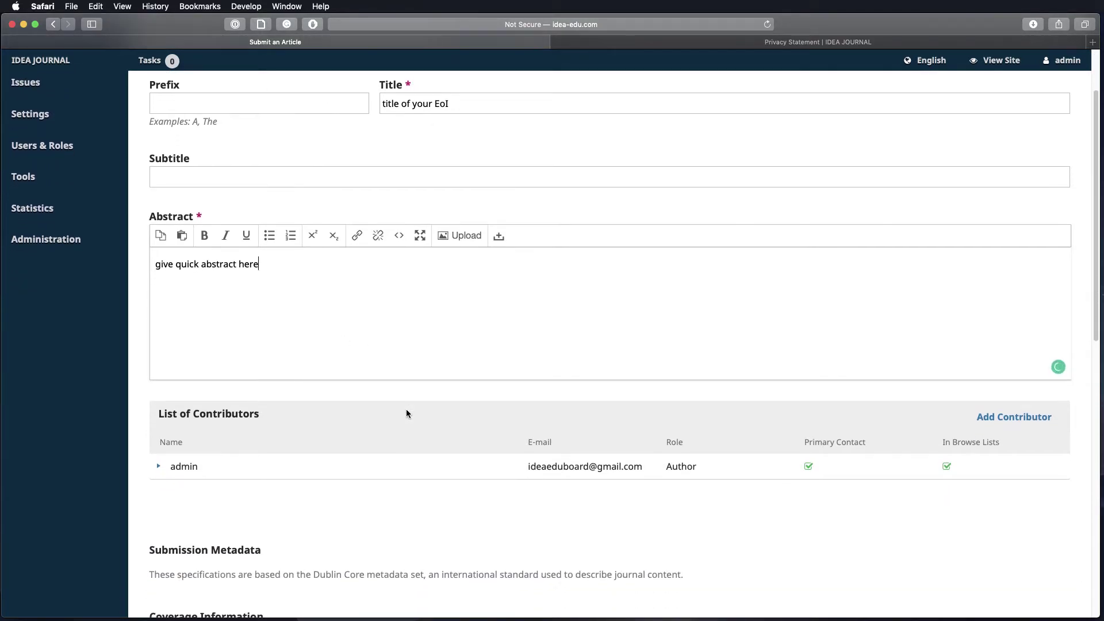
{"action": "scroll", "coordinate": [406, 413], "scroll_direction": "down", "scroll_amount": 2}
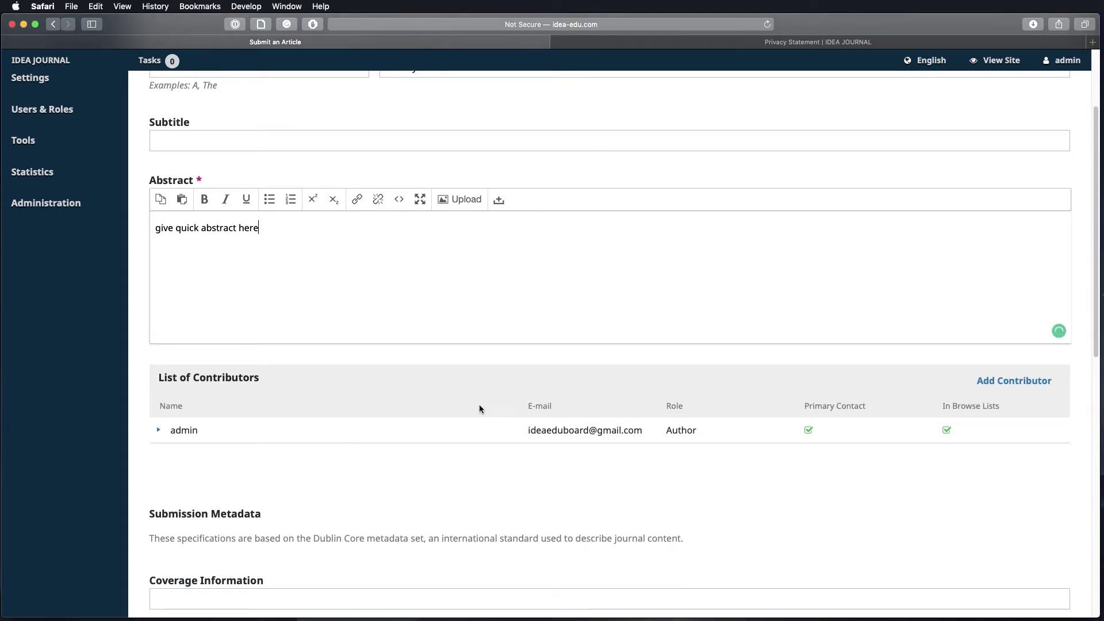
{"action": "scroll", "coordinate": [1000, 391], "scroll_direction": "up", "scroll_amount": 1}
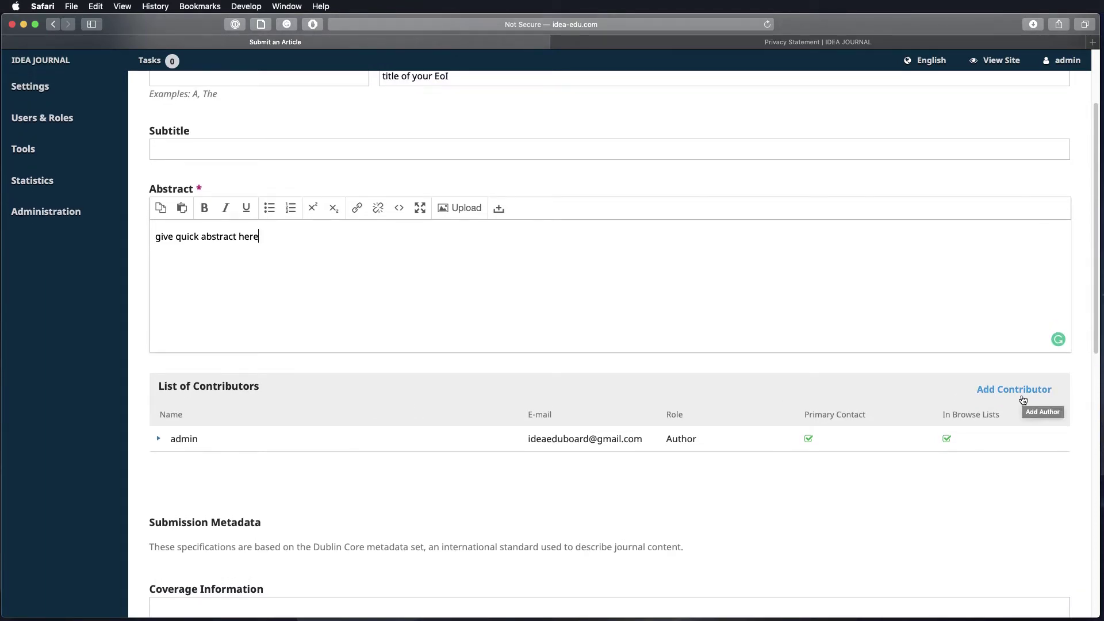
{"action": "scroll", "coordinate": [1023, 399], "scroll_direction": "down", "scroll_amount": 1}
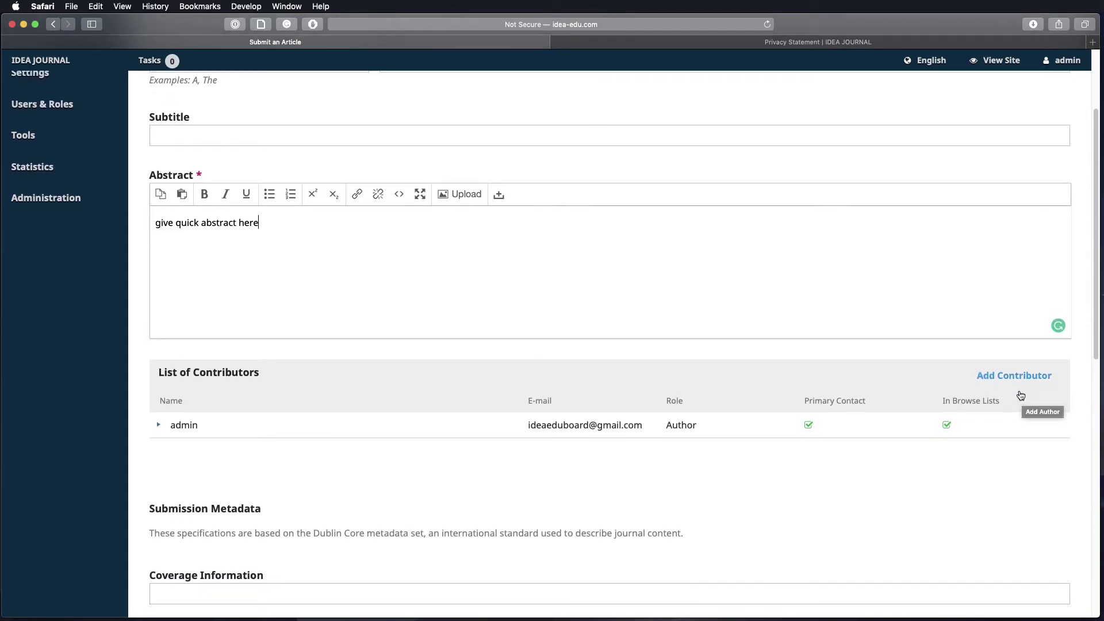
{"action": "scroll", "coordinate": [974, 397], "scroll_direction": "down", "scroll_amount": 5}
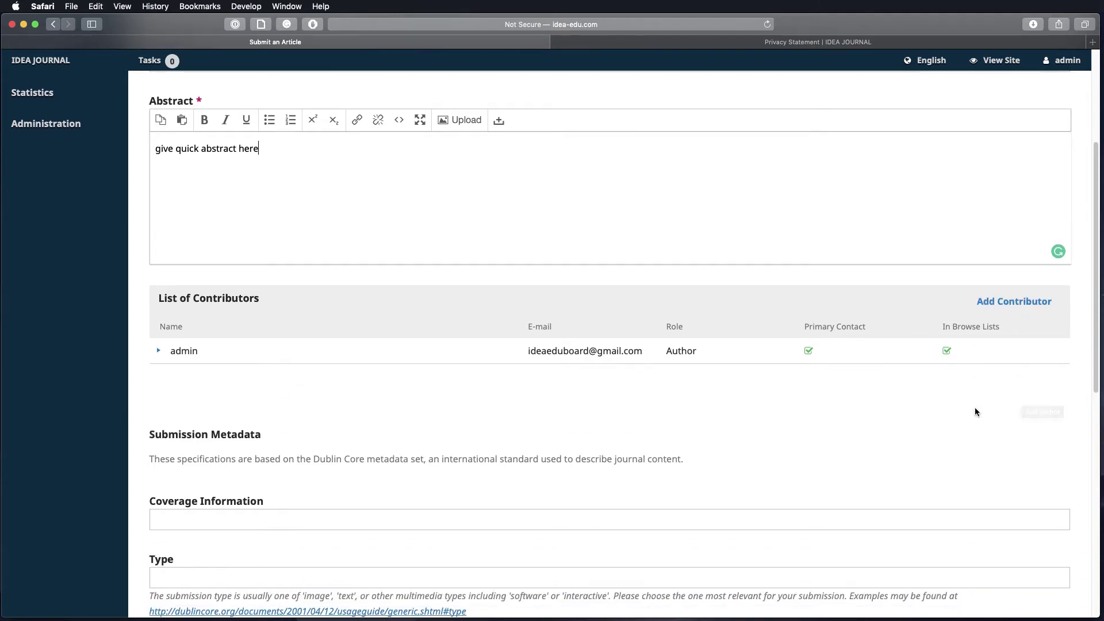
{"action": "scroll", "coordinate": [974, 410], "scroll_direction": "down", "scroll_amount": 5}
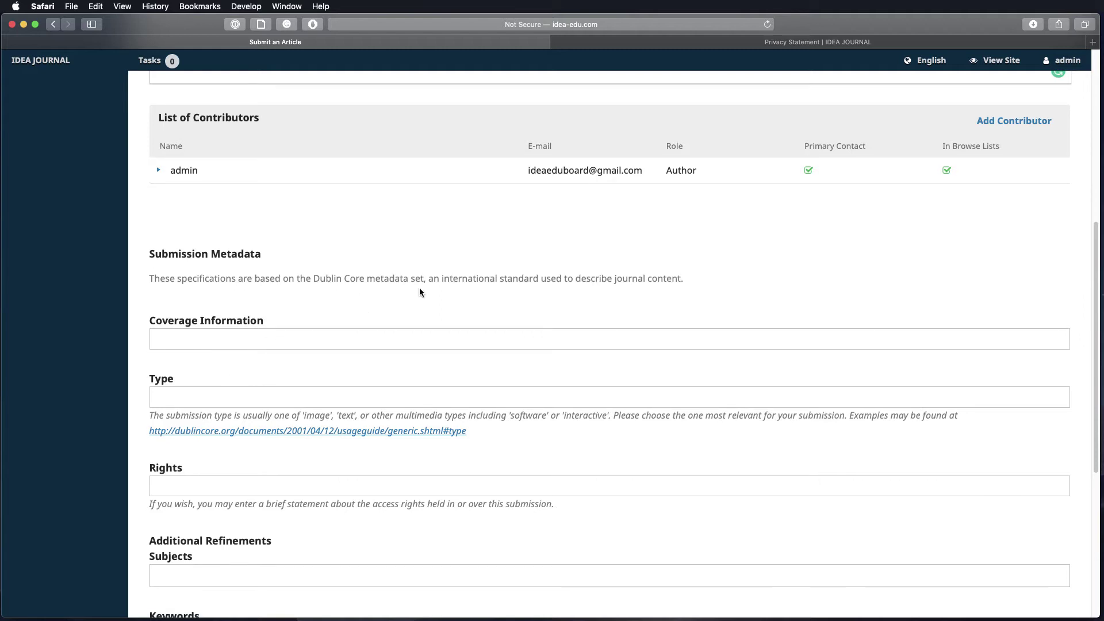
{"action": "scroll", "coordinate": [489, 402], "scroll_direction": "down", "scroll_amount": 1}
{"action": "scroll", "coordinate": [518, 450], "scroll_direction": "down", "scroll_amount": 3}
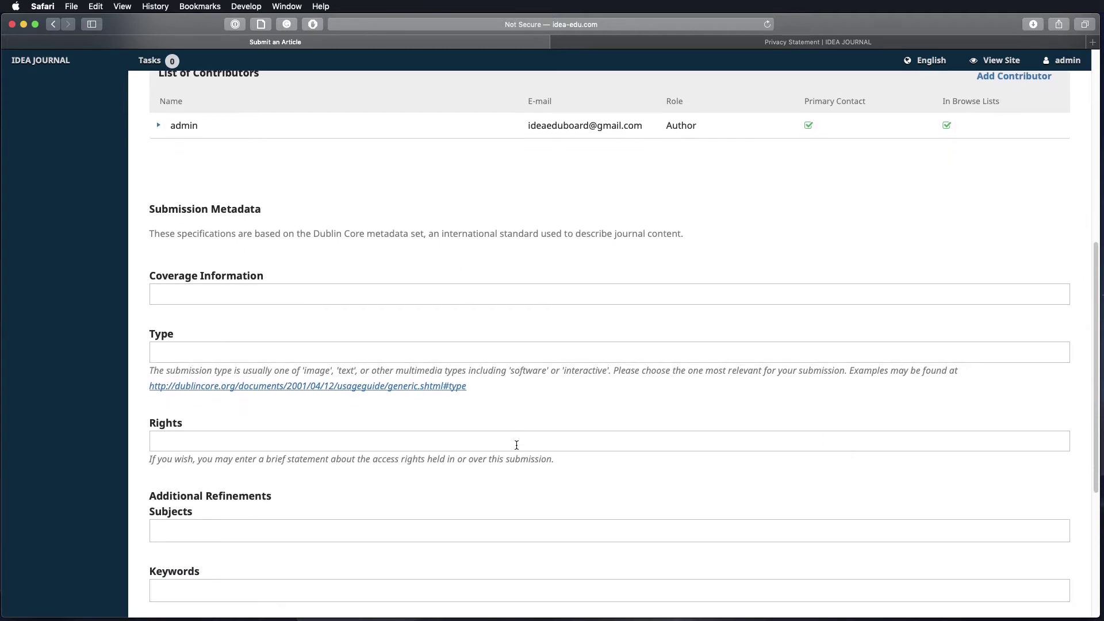
{"action": "scroll", "coordinate": [517, 449], "scroll_direction": "down", "scroll_amount": 5}
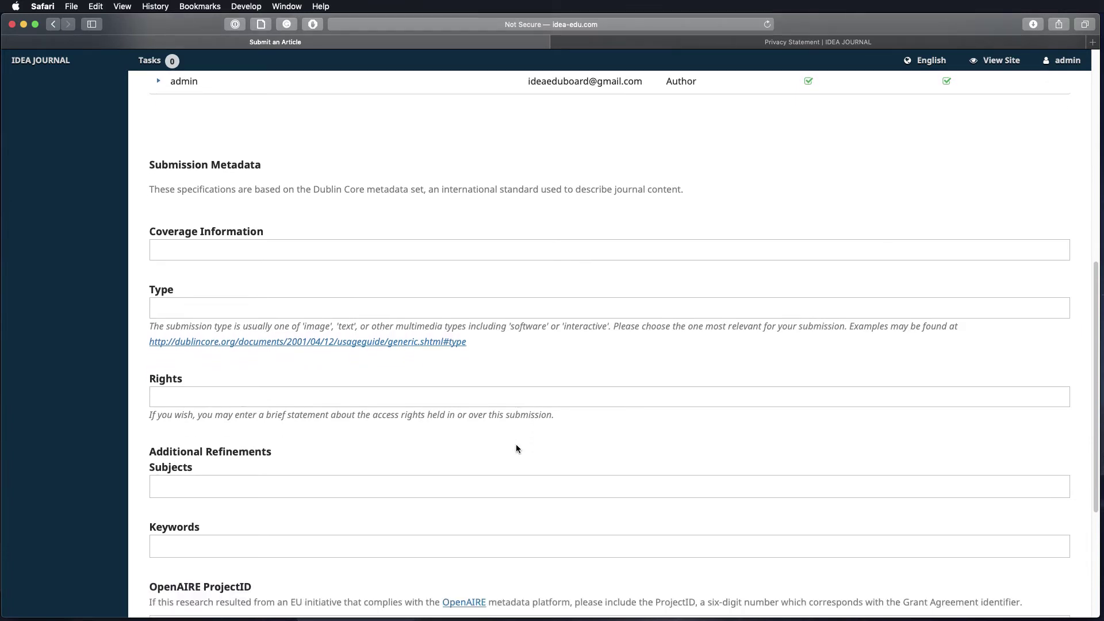
Save the metadata stage with the optional fields left blank, and finish the submission, confirming that the article is sent to the journal.
{"action": "scroll", "coordinate": [516, 445], "scroll_direction": "down", "scroll_amount": 7}
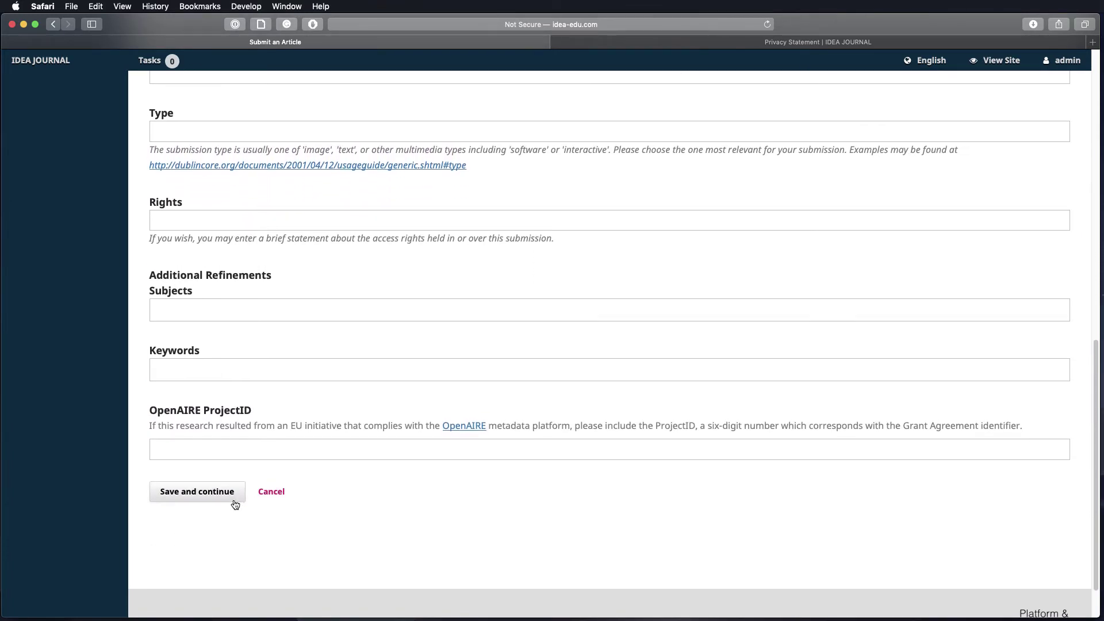
{"action": "left_click", "coordinate": [197, 492]}
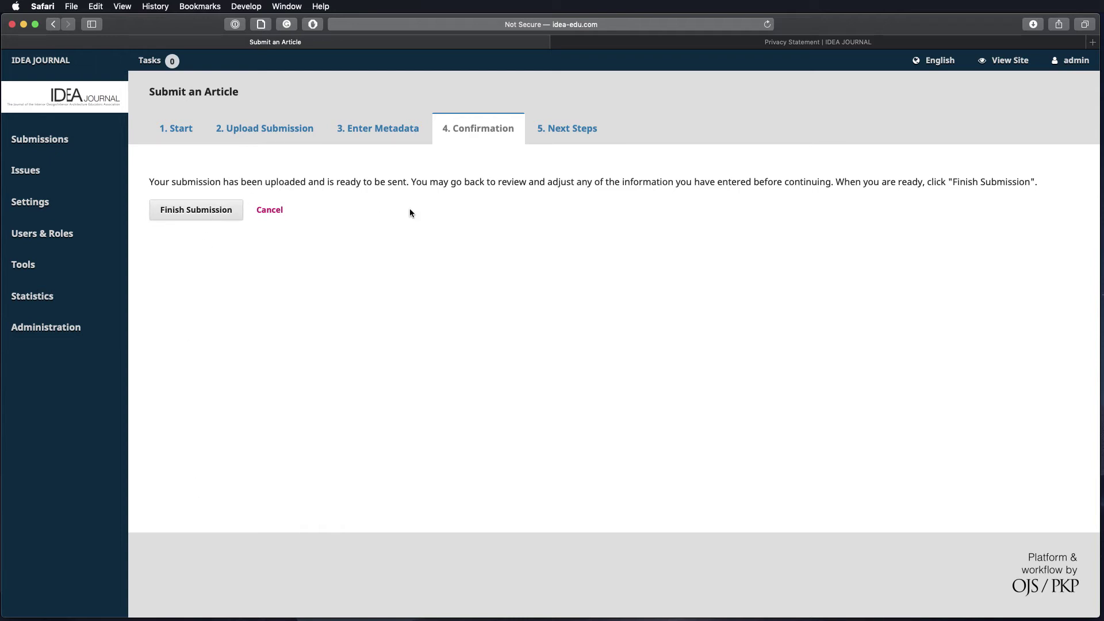
{"action": "left_click", "coordinate": [192, 216]}
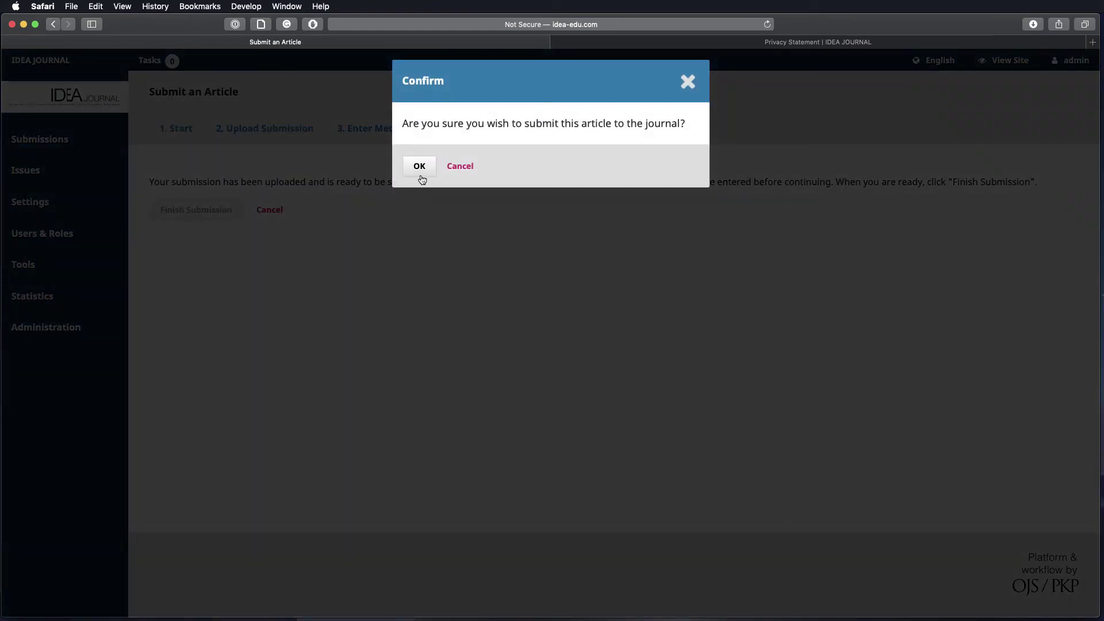
{"action": "left_click", "coordinate": [419, 166]}
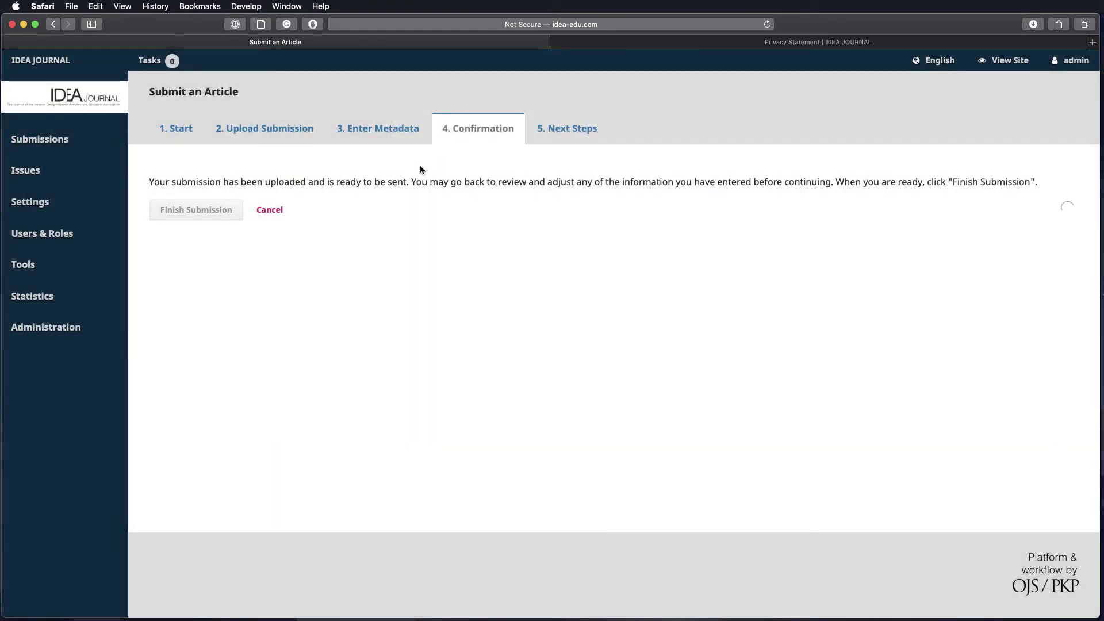